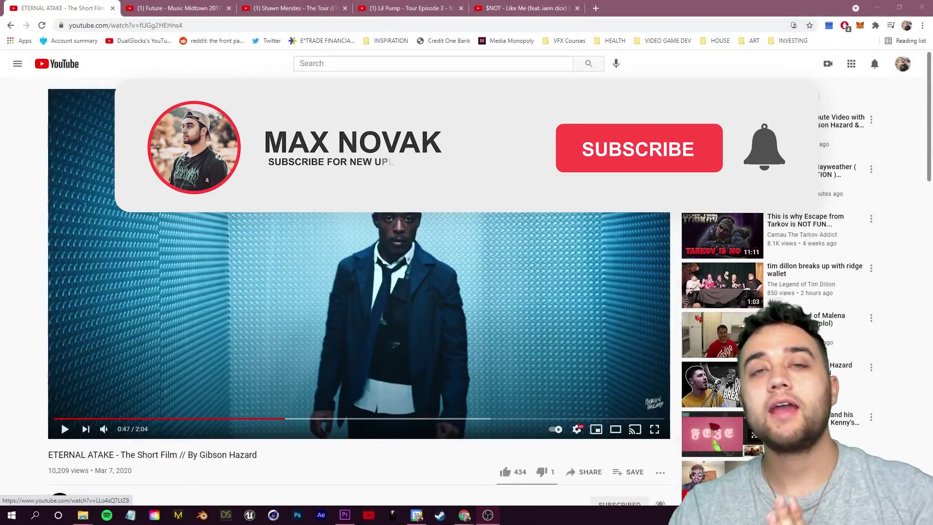
- Play the ETERNAL ATAKE short film on YouTube and rewind to about 0:51 to study the car wheel spin transition
{"action": "left_click", "coordinate": [387, 10]}
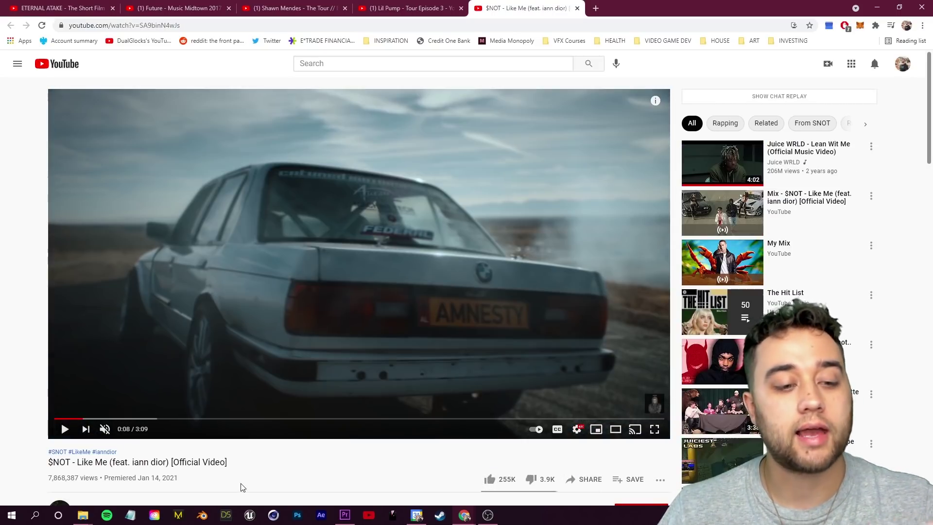
{"action": "scroll", "coordinate": [154, 440], "scroll_direction": "down", "scroll_amount": 3}
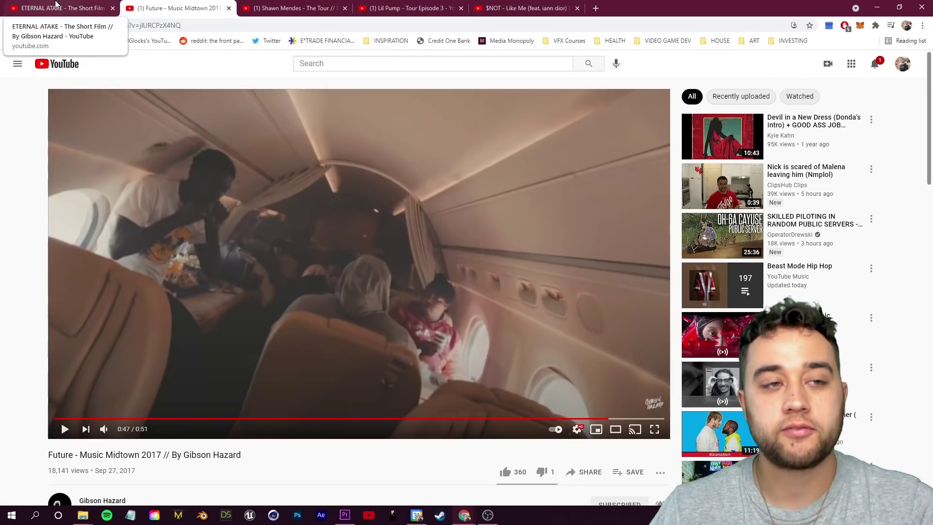
{"action": "left_click", "coordinate": [55, 6]}
{"action": "left_click", "coordinate": [61, 437]}
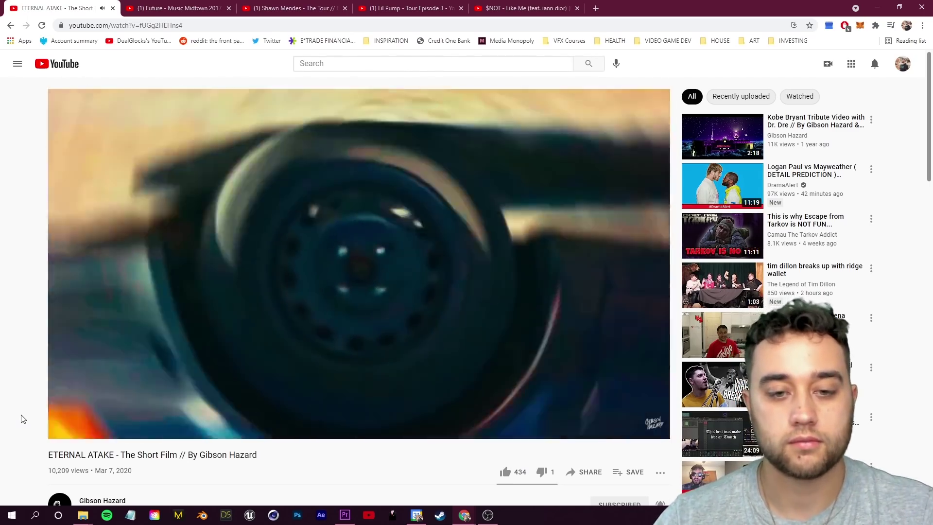
{"action": "key", "text": "space"}
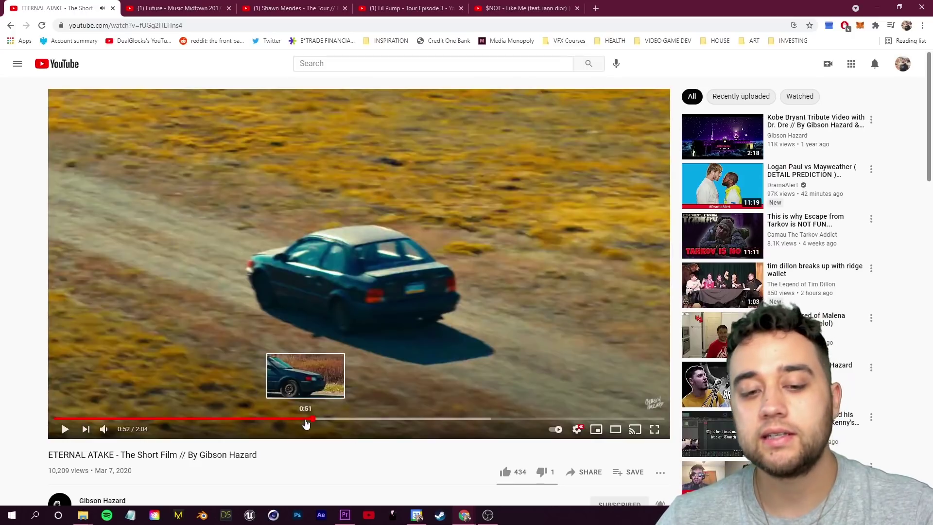
{"action": "left_click_drag", "start_coordinate": [305, 423], "coordinate": [297, 423]}
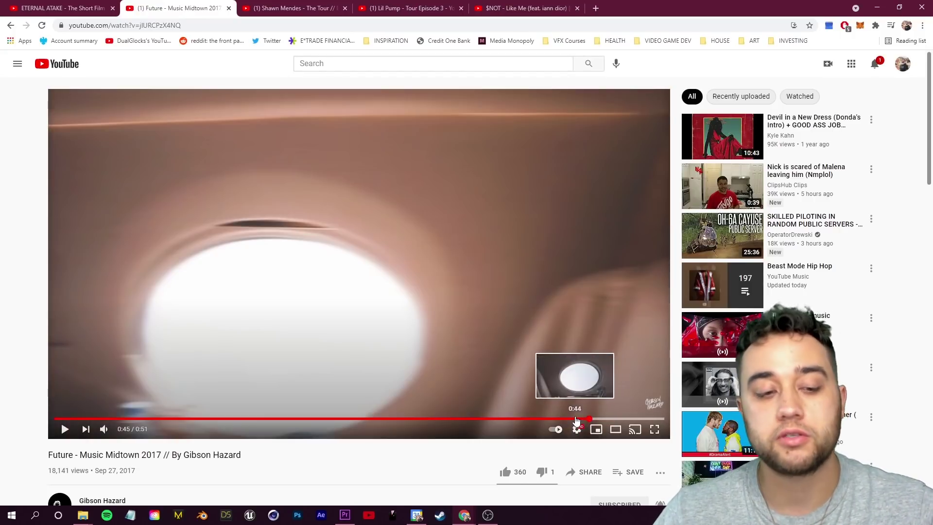
- Play the spin transition examples in the Future - Music Midtown 2017, Shawn Mendes - The Tour and $NOT - Like Me videos
{"action": "left_click", "coordinate": [64, 429]}
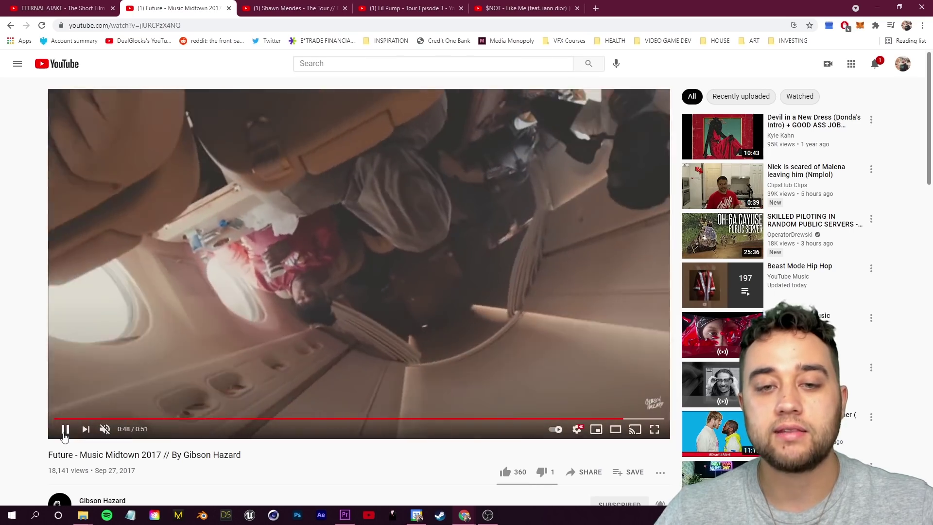
{"action": "key", "text": "ctrl+Tab"}
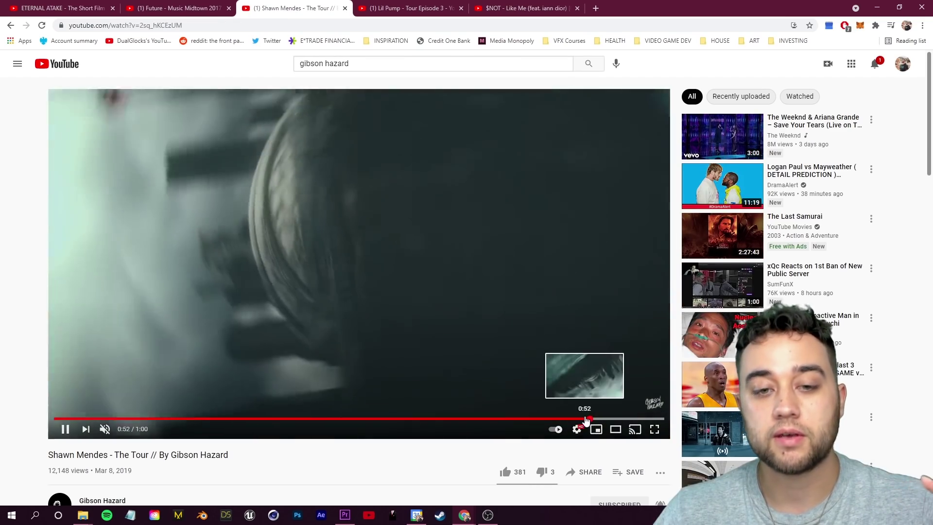
{"action": "left_click", "coordinate": [586, 419]}
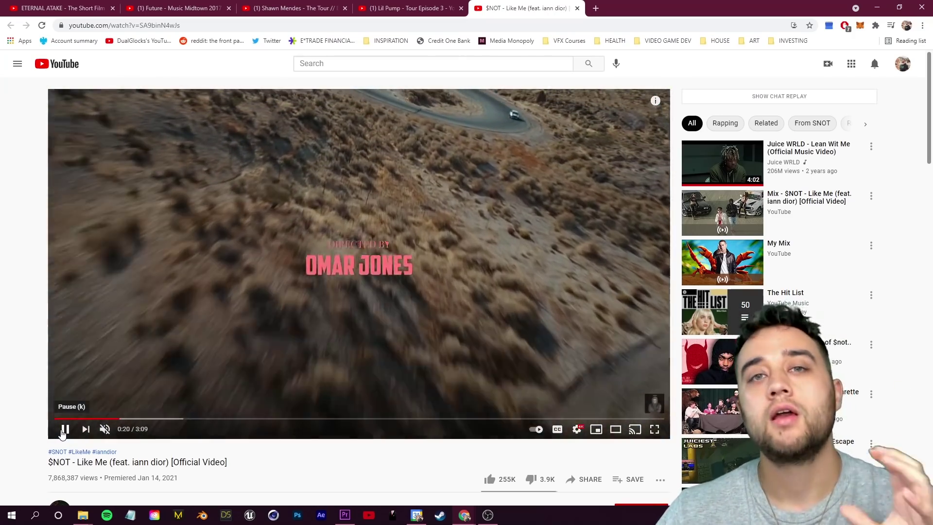
{"action": "left_click", "coordinate": [64, 430]}
{"action": "left_click", "coordinate": [436, 6]}
{"action": "left_click", "coordinate": [276, 10]}
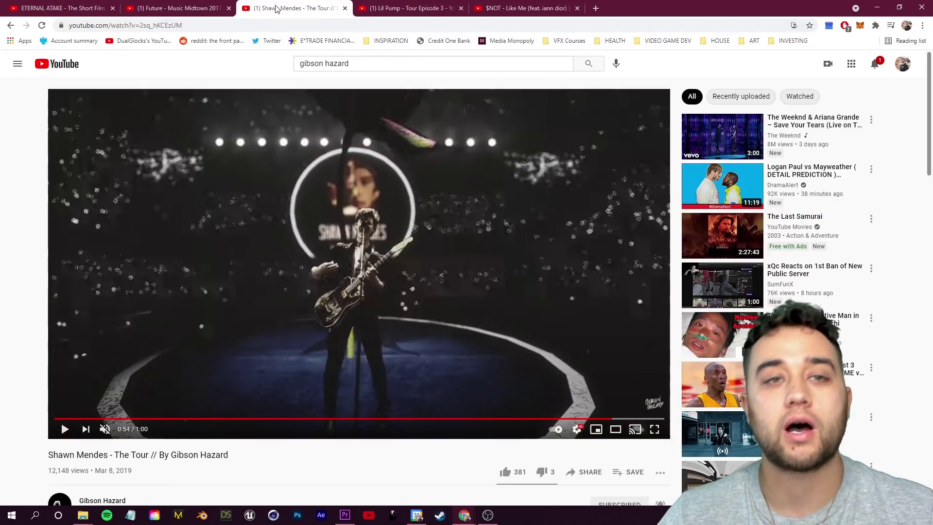
{"action": "left_click", "coordinate": [70, 6]}
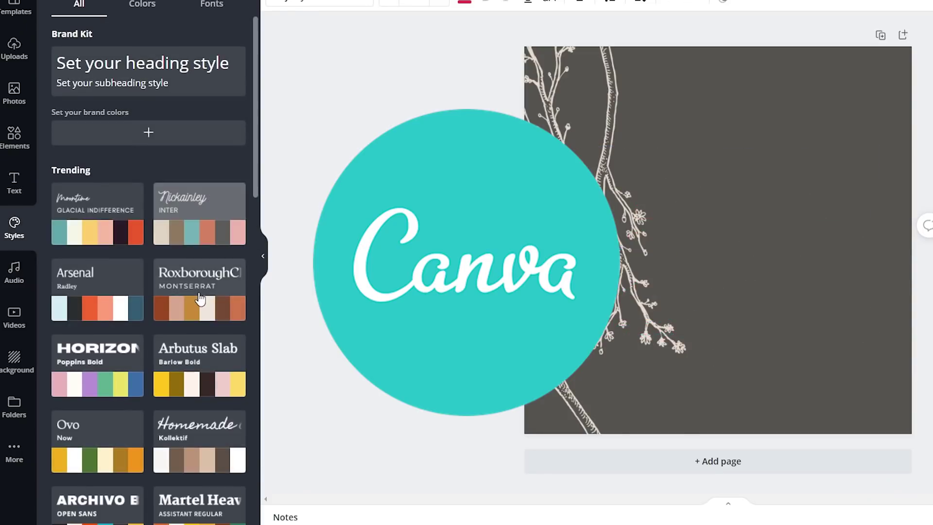
- In Canva, restyle the "Stay Fearless" design with the Squada One and Klima style and place the keyboard typing video on it
{"action": "scroll", "coordinate": [197, 356], "scroll_direction": "down", "scroll_amount": 3}
{"action": "left_click", "coordinate": [200, 414]}
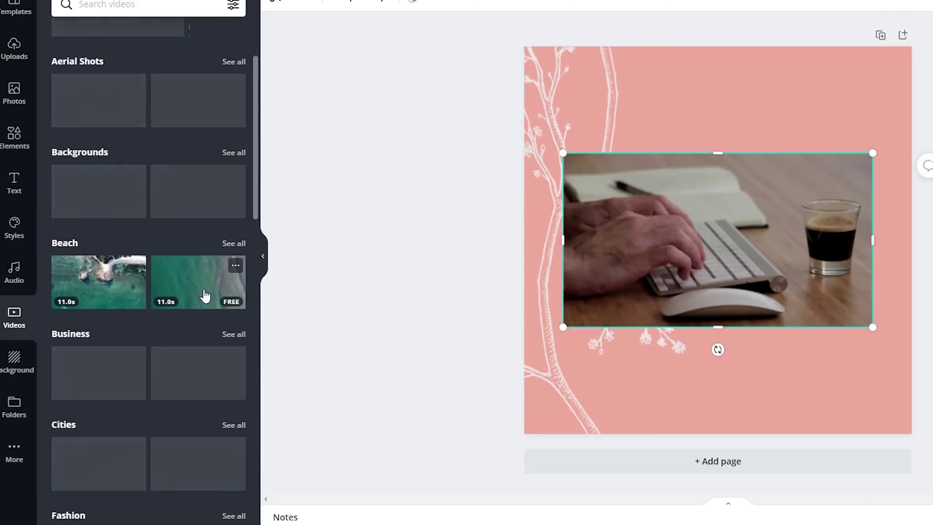
{"action": "left_click_drag", "start_coordinate": [871, 330], "coordinate": [748, 271]}
{"action": "left_click_drag", "start_coordinate": [748, 270], "coordinate": [696, 241]}
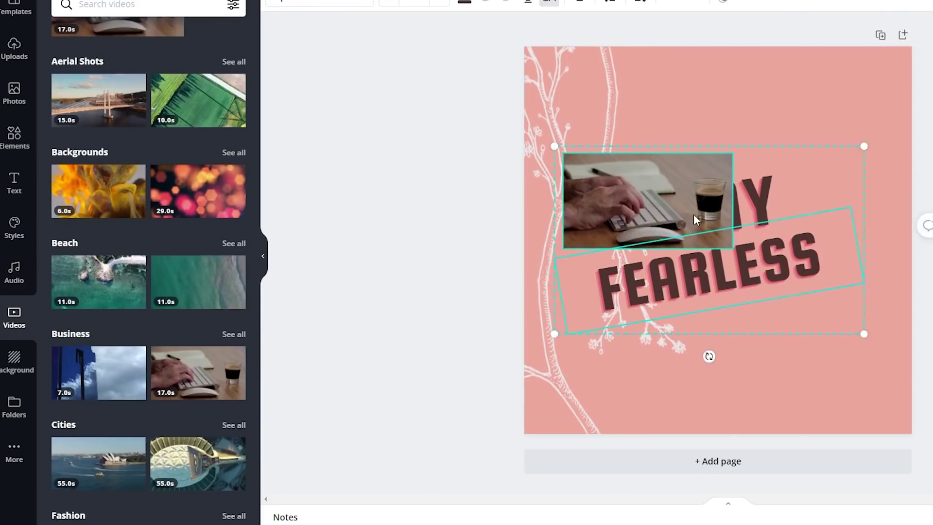
{"action": "left_click", "coordinate": [668, 177]}
{"action": "left_click_drag", "start_coordinate": [668, 176], "coordinate": [718, 359]}
{"action": "left_click", "coordinate": [704, 384]}
{"action": "left_click_drag", "start_coordinate": [783, 382], "coordinate": [895, 382]}
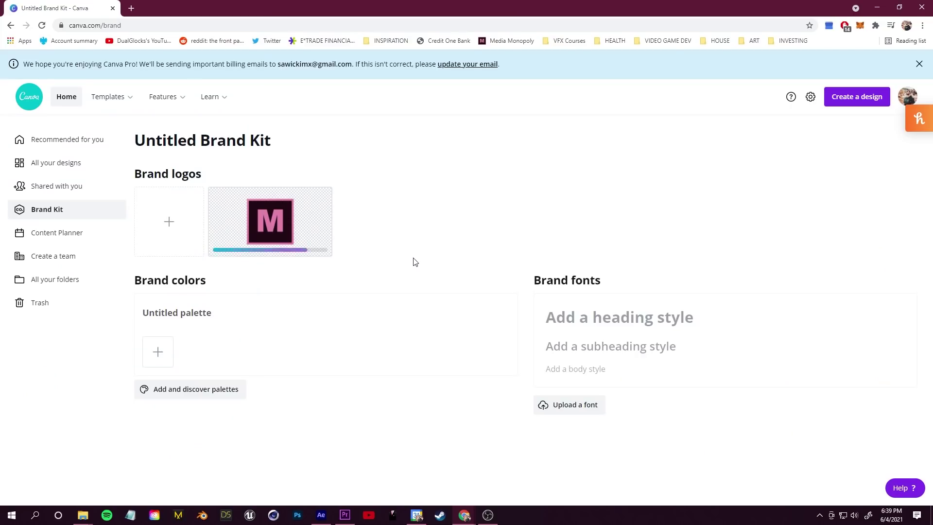
- Add the colour #FF1E5B to the Brand Kit's untitled palette
{"action": "left_click", "coordinate": [170, 353]}
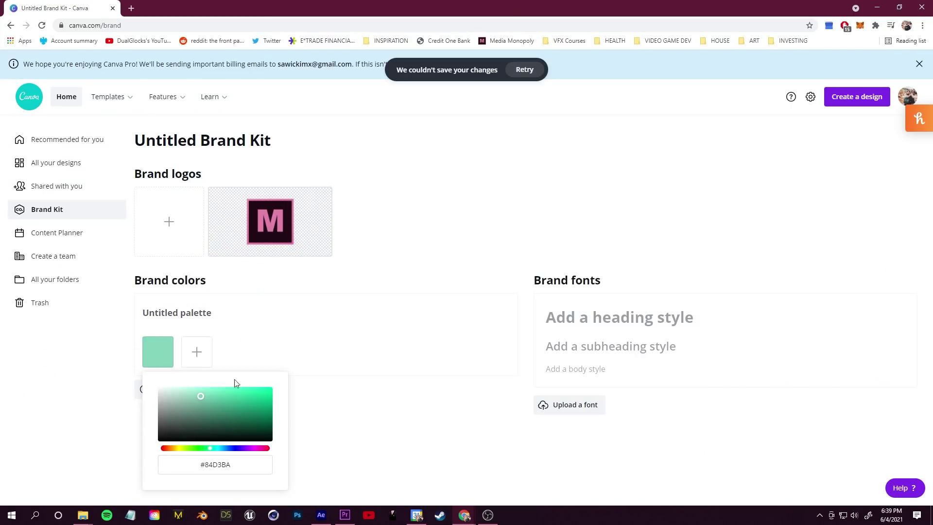
{"action": "left_click", "coordinate": [260, 448]}
{"action": "left_click_drag", "start_coordinate": [264, 390], "coordinate": [259, 387]}
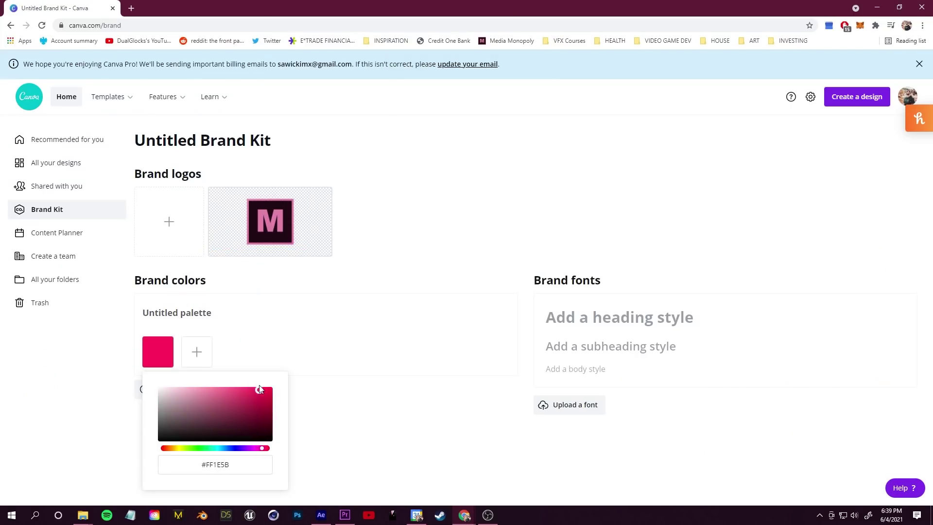
{"action": "left_click", "coordinate": [261, 352]}
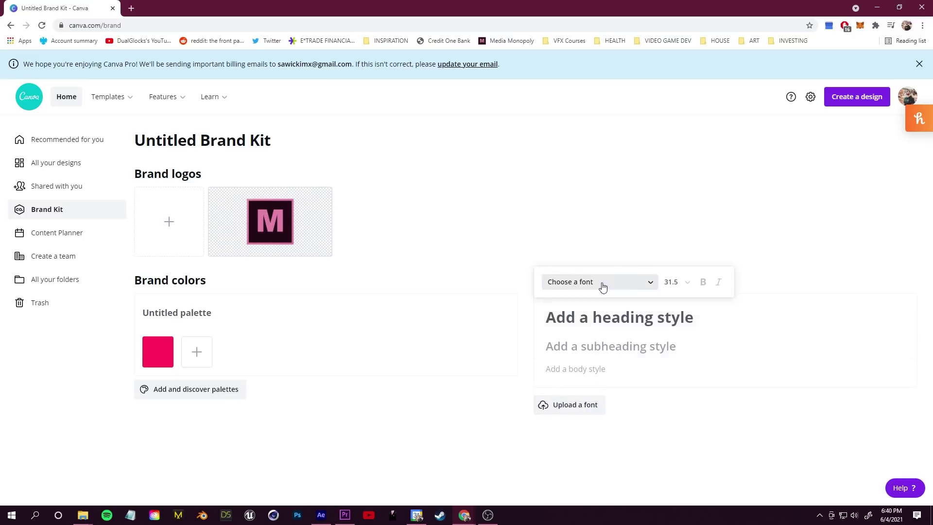
- Browse the available fonts for the Brand Kit's heading style
{"action": "left_click", "coordinate": [603, 287]}
{"action": "type", "text": "ari"}
{"action": "left_click", "coordinate": [674, 281]}
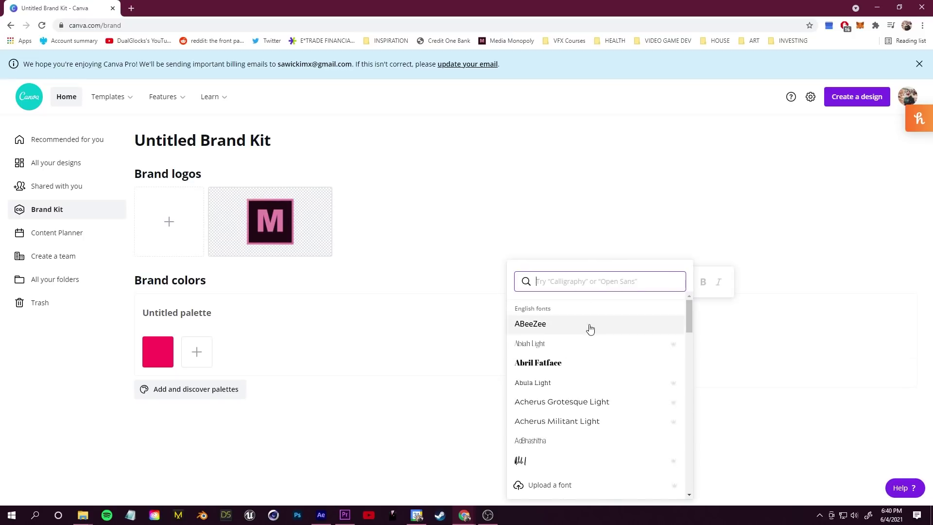
{"action": "left_click_drag", "start_coordinate": [690, 321], "coordinate": [694, 380]}
- Create a new Instagram Post design and apply the recently used animated blue template with wavy shapes
{"action": "left_click", "coordinate": [69, 140]}
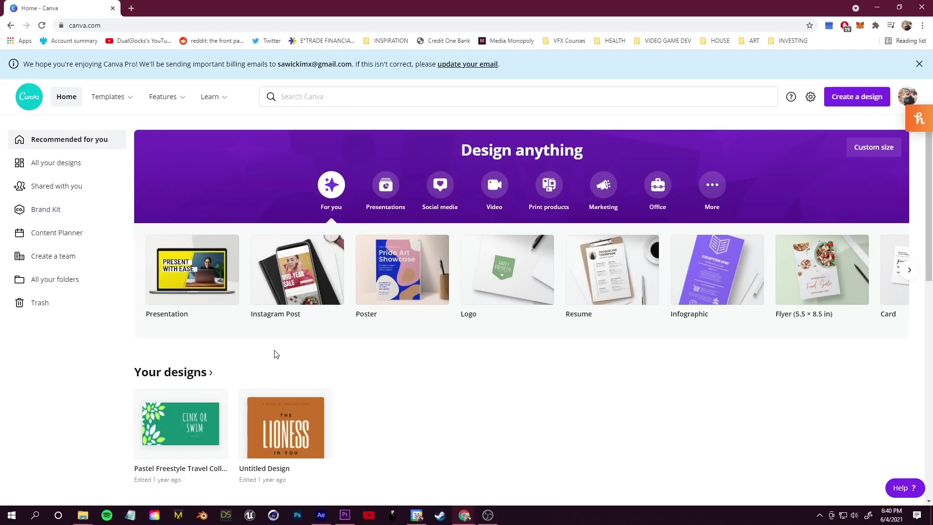
{"action": "scroll", "coordinate": [151, 281], "scroll_direction": "down", "scroll_amount": 1}
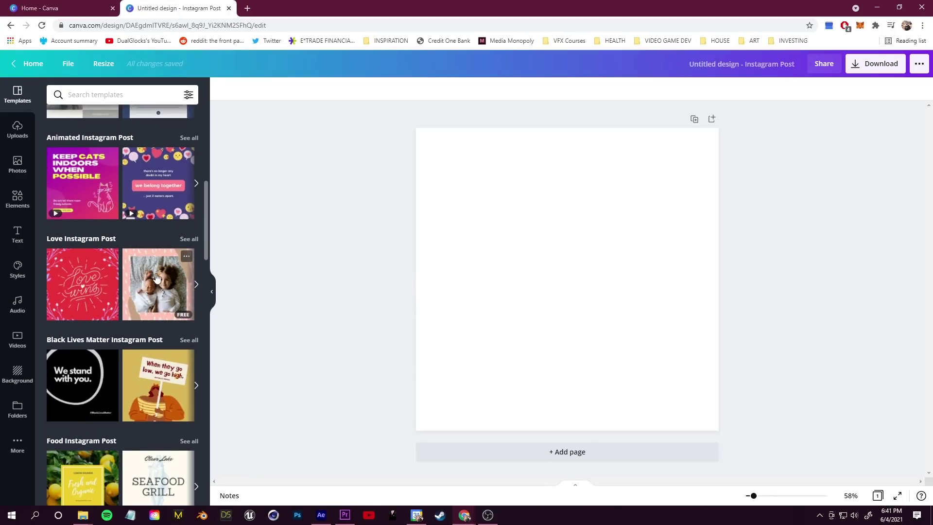
{"action": "scroll", "coordinate": [156, 277], "scroll_direction": "down", "scroll_amount": 3}
{"action": "scroll", "coordinate": [94, 165], "scroll_direction": "up", "scroll_amount": 11}
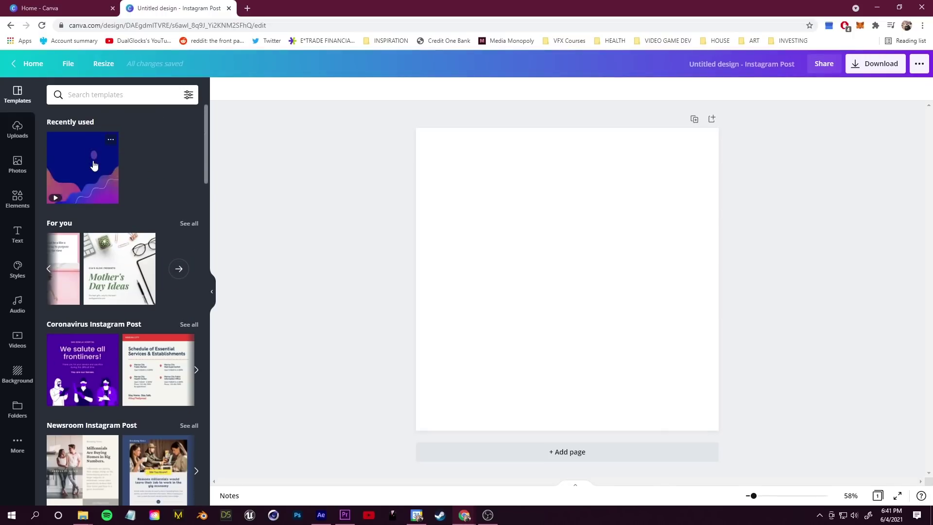
{"action": "left_click", "coordinate": [94, 165]}
- Restyle the birthday offer design with several trending styles in turn, including Arsenal, RoxboroughCF and Arbutus Slab
{"action": "left_click", "coordinate": [17, 268]}
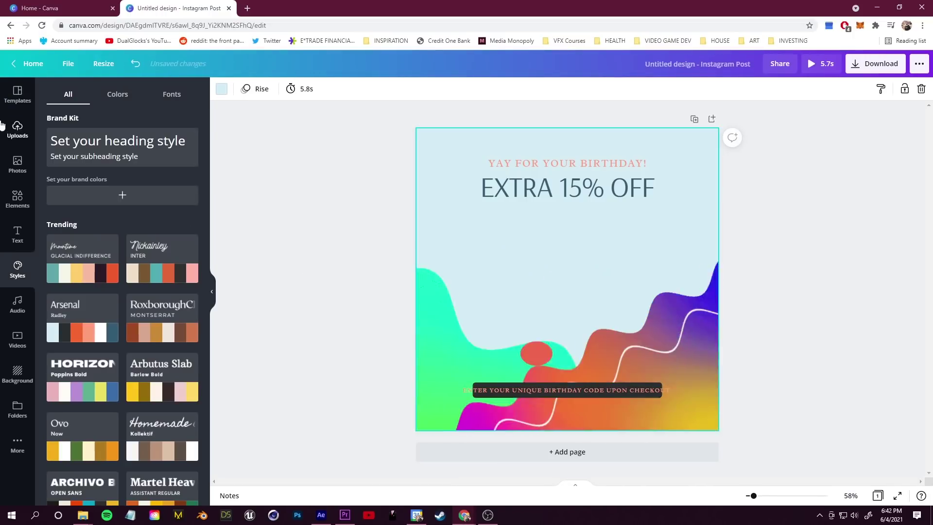
{"action": "left_click", "coordinate": [83, 306]}
{"action": "left_click", "coordinate": [162, 306]}
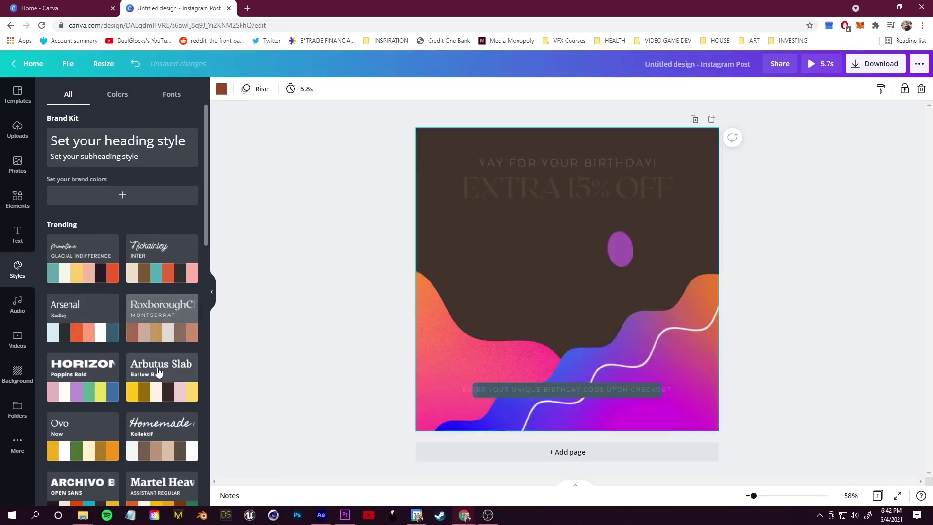
{"action": "left_click", "coordinate": [159, 364]}
- Insert the M brand logo from the Logos folder into the middle of the birthday offer design
{"action": "left_click", "coordinate": [17, 408]}
{"action": "left_click", "coordinate": [112, 291]}
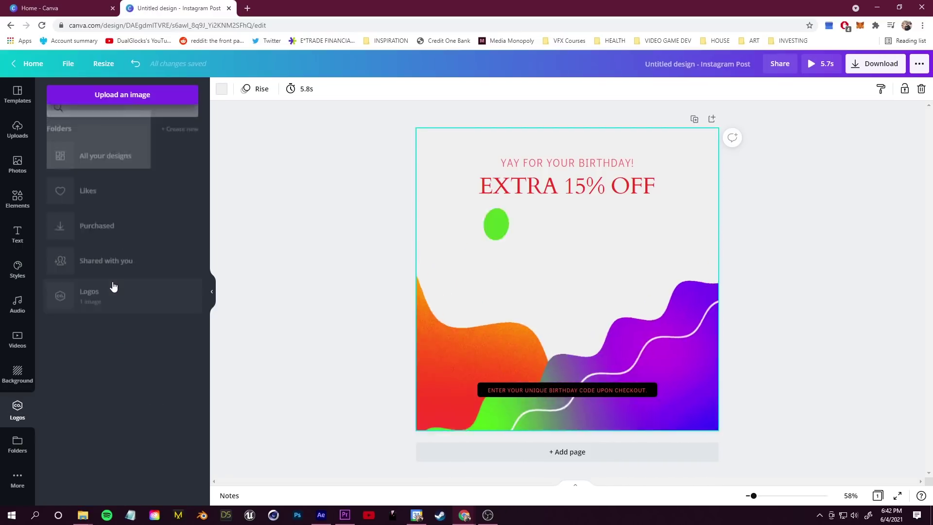
{"action": "left_click", "coordinate": [117, 148]}
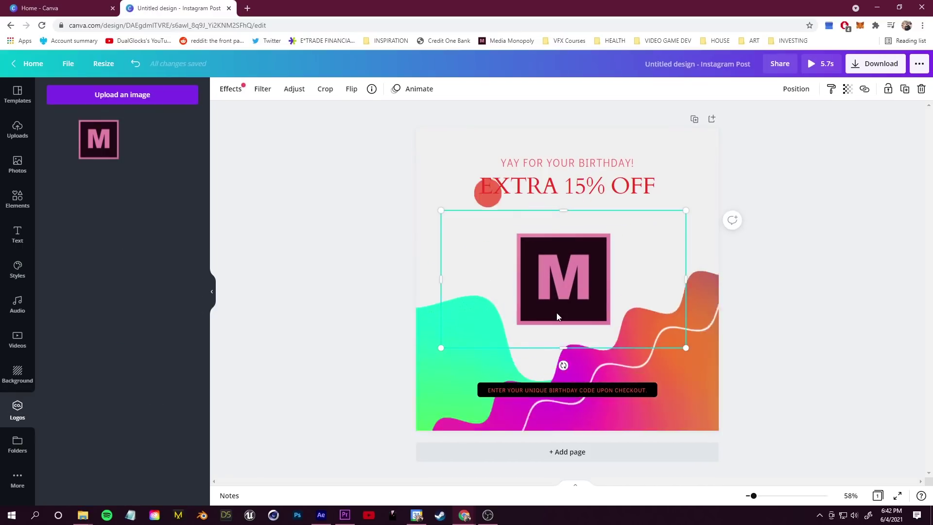
- Apply the Scrapbook and then the Baseline photo animation to the M logo
{"action": "left_click", "coordinate": [416, 89]}
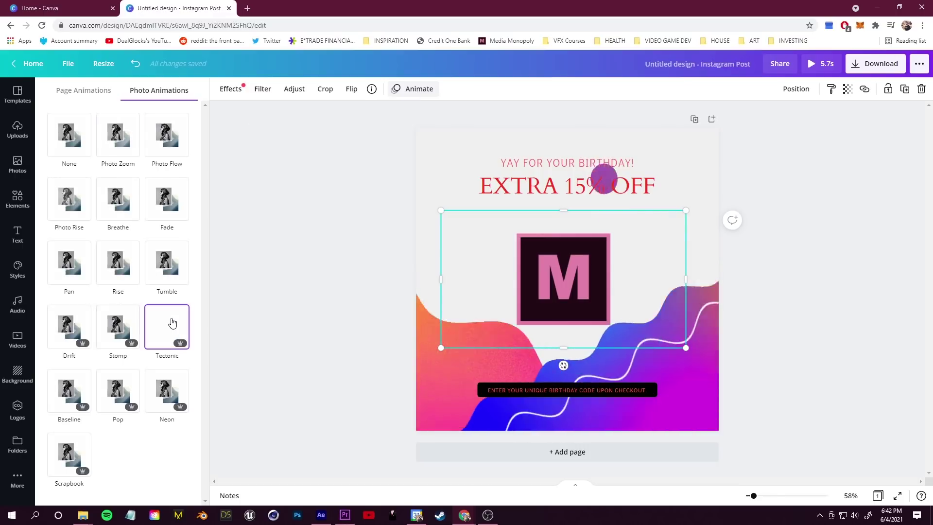
{"action": "left_click", "coordinate": [69, 454]}
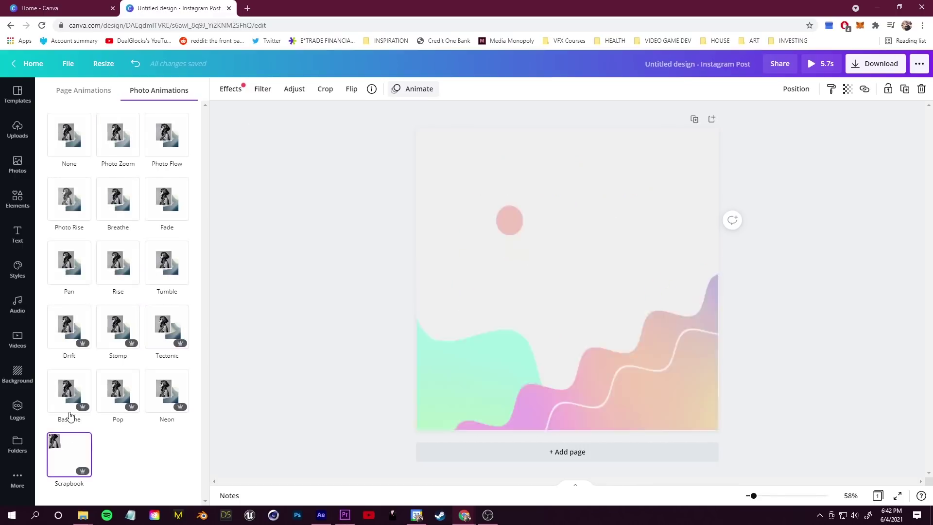
{"action": "left_click", "coordinate": [70, 408]}
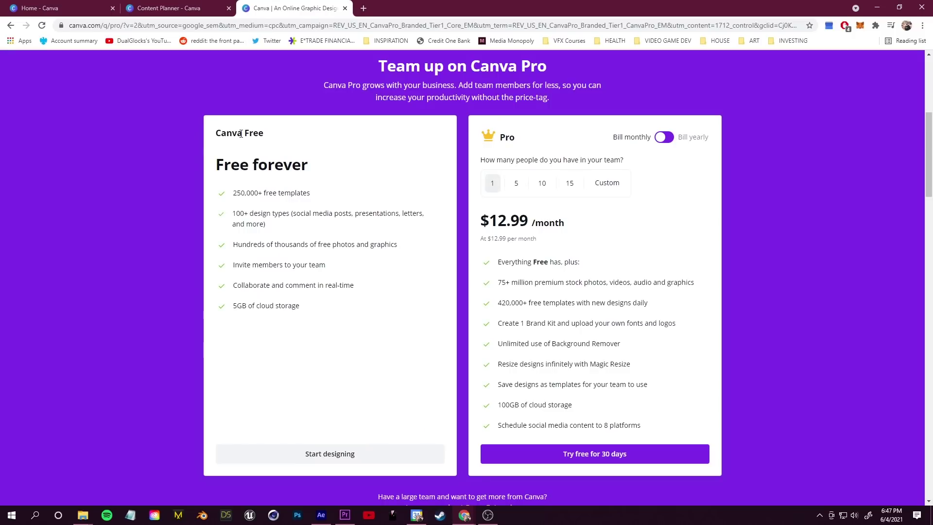
- Compare the feature lists of the Canva Free and Pro plans on the pricing page
{"action": "left_click_drag", "start_coordinate": [211, 169], "coordinate": [340, 348]}
{"action": "left_click", "coordinate": [342, 351]}
{"action": "left_click_drag", "start_coordinate": [501, 284], "coordinate": [646, 340]}
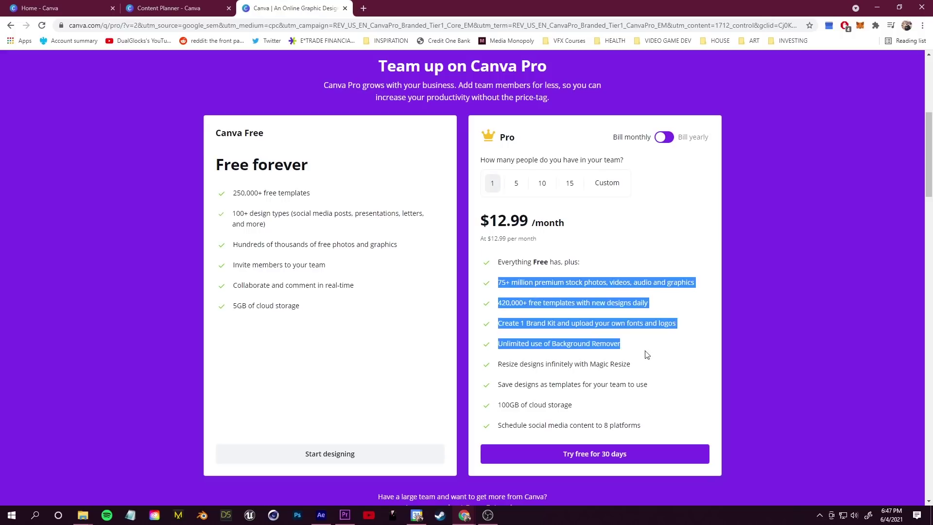
{"action": "left_click", "coordinate": [643, 398]}
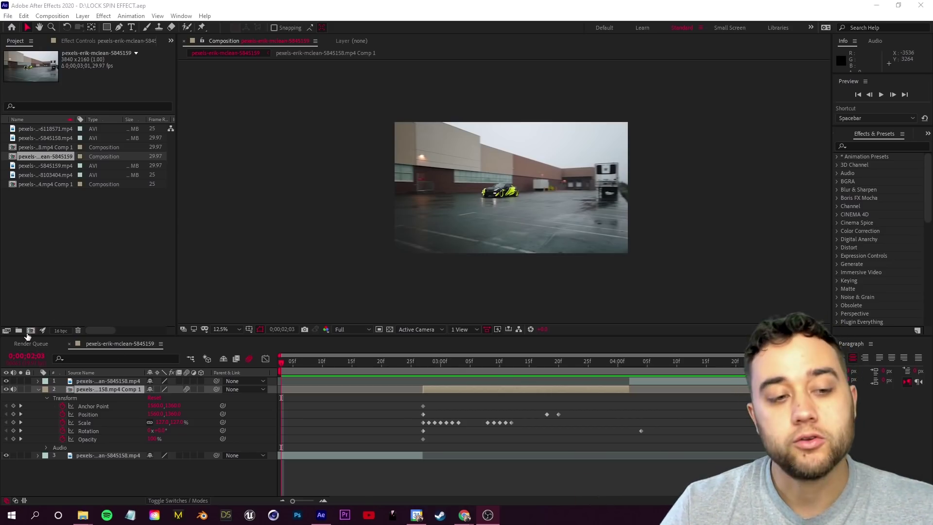
- In After Effects, create composition Comp 1 at 1920 x 1080, 23.976 fps and 0:00:28:22 duration, and re-enable viewer refresh
{"action": "left_click", "coordinate": [30, 331]}
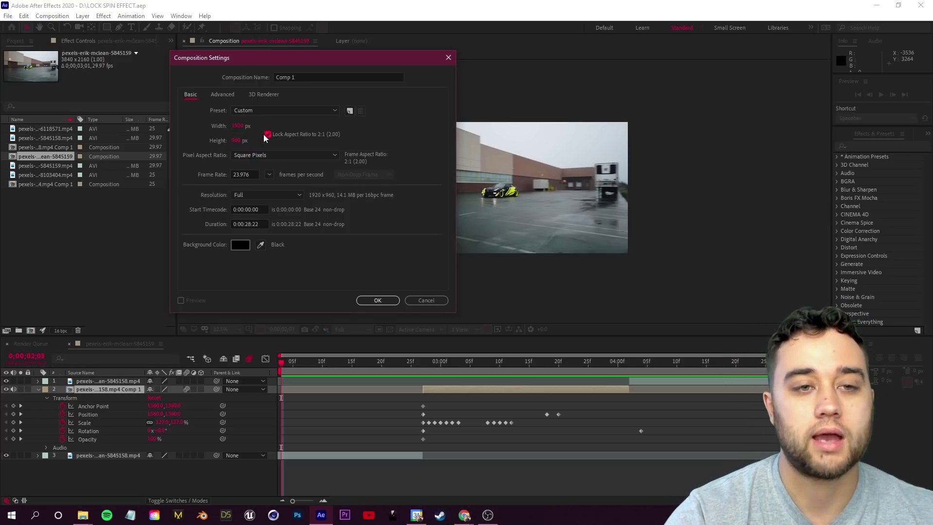
{"action": "left_click", "coordinate": [377, 301]}
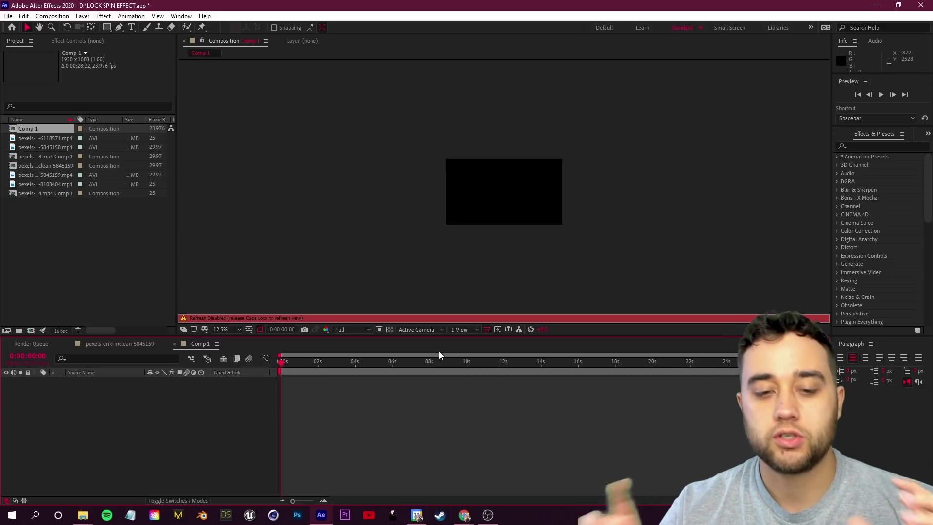
{"action": "key", "text": "Caps_Lock"}
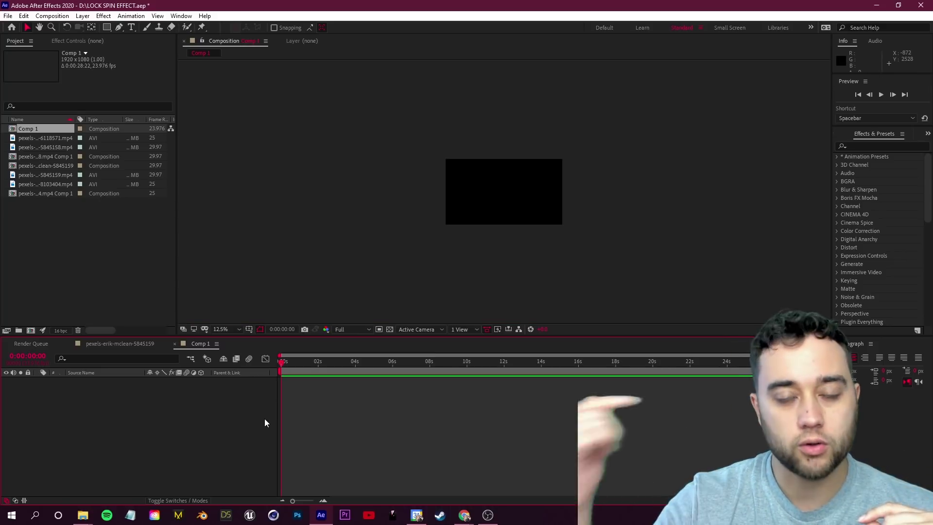
- Switch to the finished car composition and scrub through its wheel spin transition to 0;00;03;11
{"action": "left_click", "coordinate": [121, 343]}
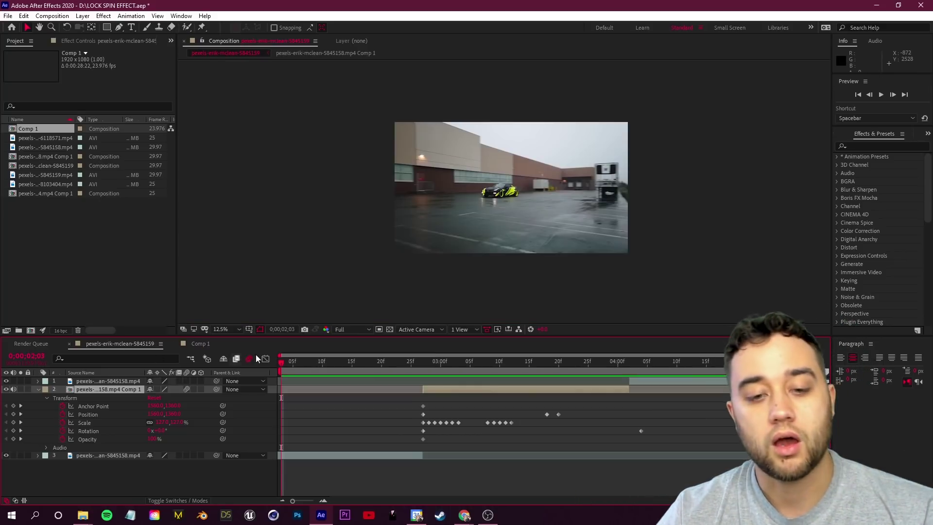
{"action": "left_click_drag", "start_coordinate": [285, 374], "coordinate": [470, 366]}
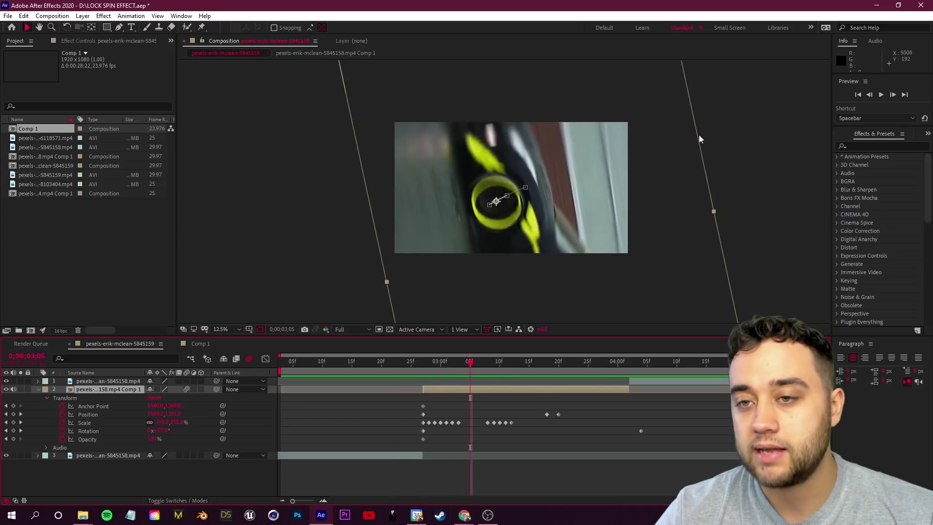
{"action": "left_click_drag", "start_coordinate": [469, 362], "coordinate": [506, 370]}
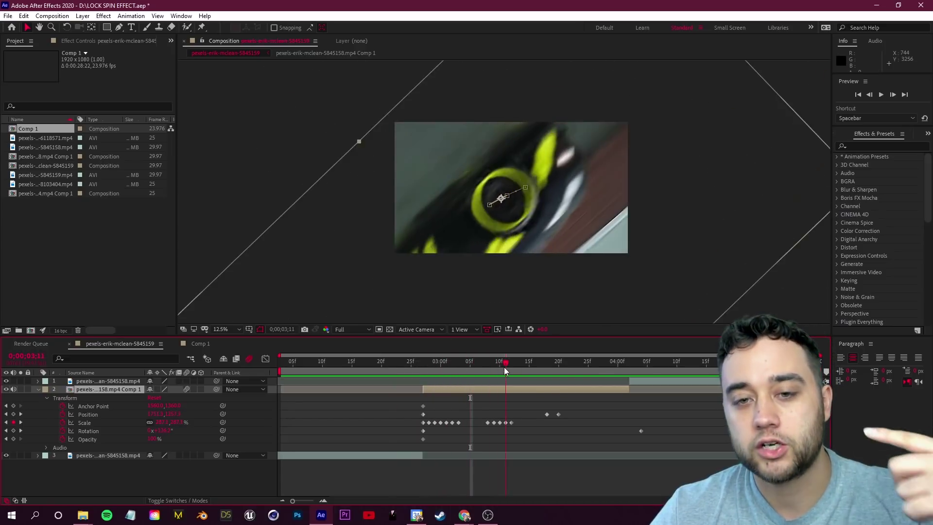
- Switch to Chrome and view the Sports Car Test Drive stock video page on Pexels
{"action": "left_click_drag", "start_coordinate": [412, 132], "coordinate": [431, 153]}
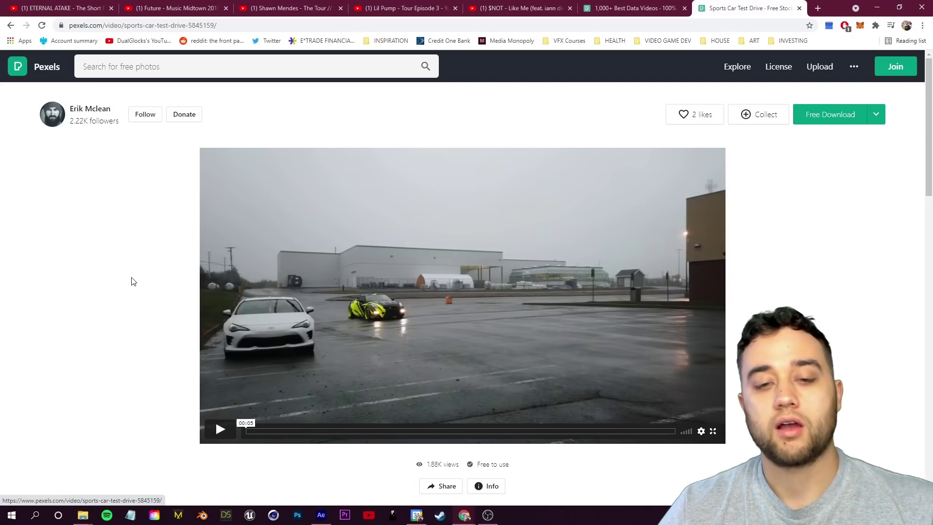
{"action": "scroll", "coordinate": [131, 282], "scroll_direction": "down", "scroll_amount": 4}
{"action": "scroll", "coordinate": [130, 282], "scroll_direction": "up", "scroll_amount": 4}
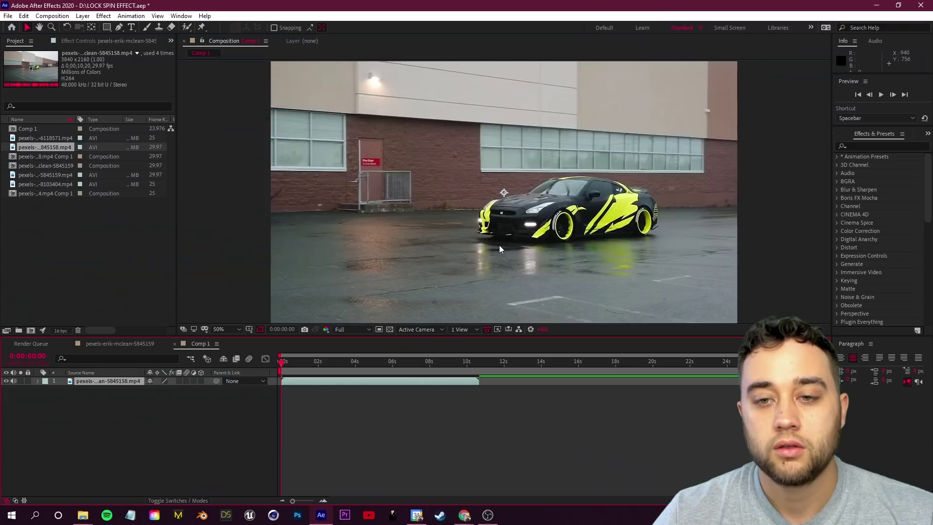
{"action": "left_click", "coordinate": [500, 245]}
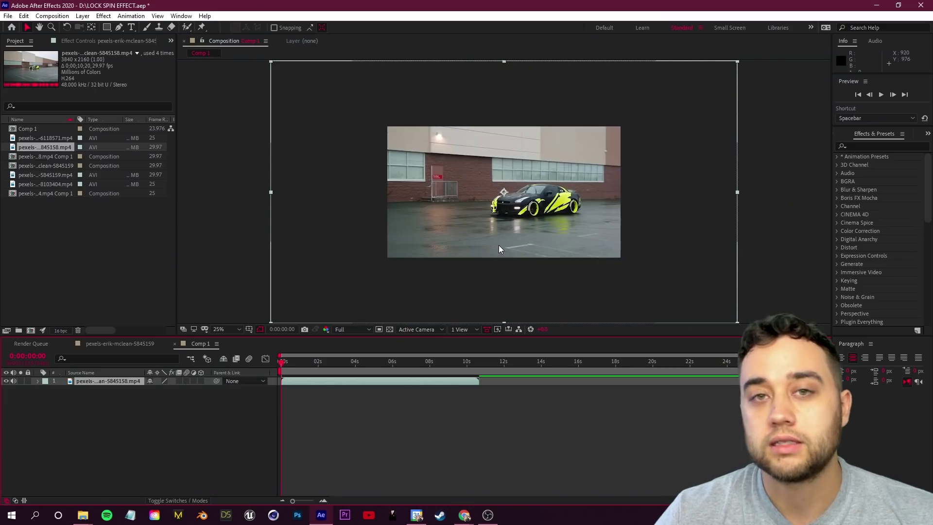
- In After Effects, resize the 5845158 car clip layer in Comp 1 to fit the composition frame
{"action": "right_click", "coordinate": [113, 382]}
{"action": "mouse_move", "coordinate": [191, 146]}
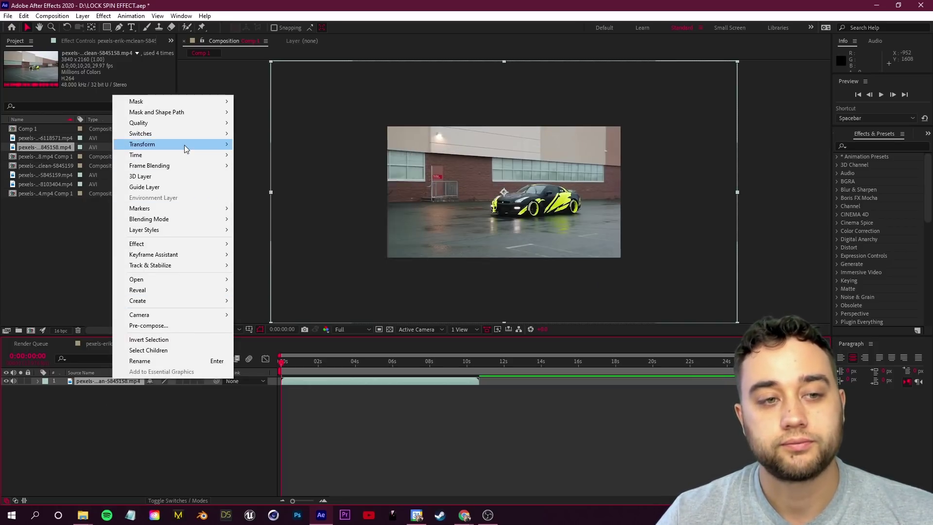
{"action": "left_click", "coordinate": [297, 274]}
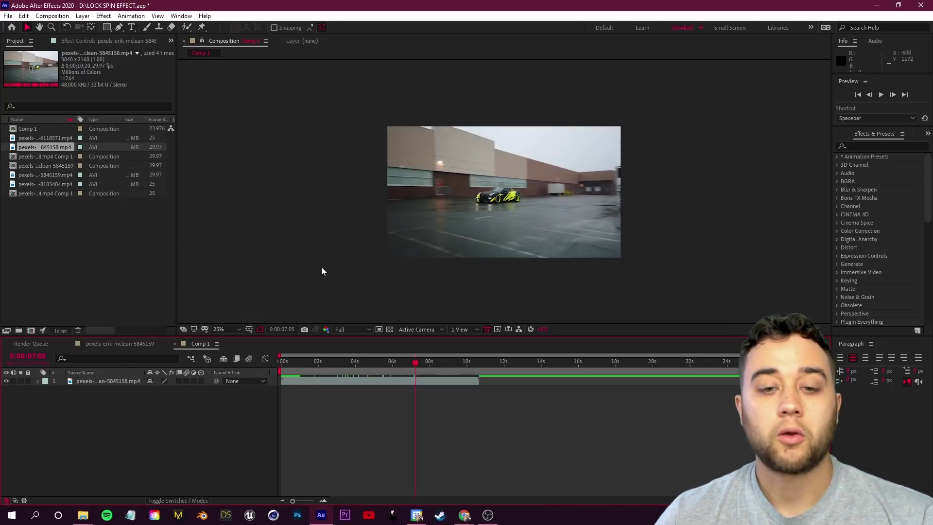
- Set the work area from about 0:00:05:22 to the end of the car clip and trim the composition to it
{"action": "mouse_move", "coordinate": [421, 364]}
{"action": "left_mouse_down"}
{"action": "mouse_move", "coordinate": [439, 364]}
{"action": "mouse_move", "coordinate": [419, 364]}
{"action": "left_mouse_up"}
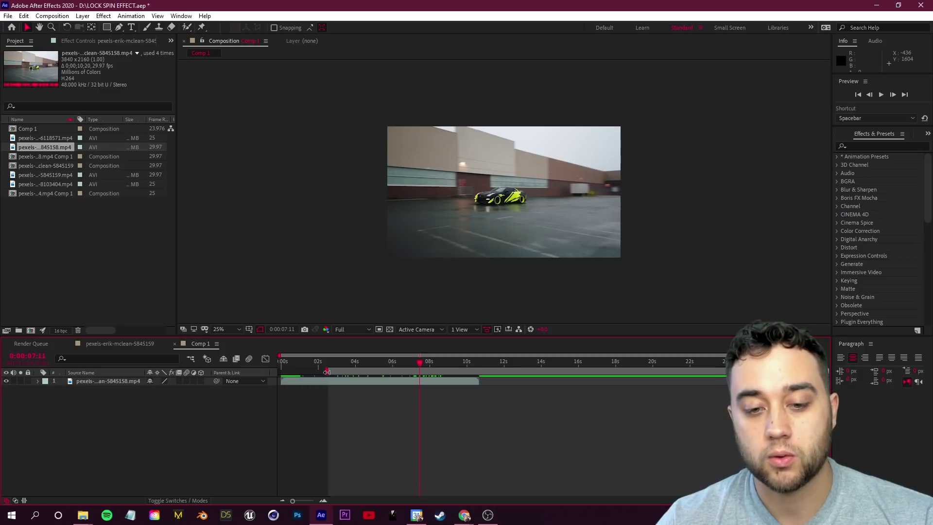
{"action": "left_click_drag", "start_coordinate": [327, 371], "coordinate": [384, 371]}
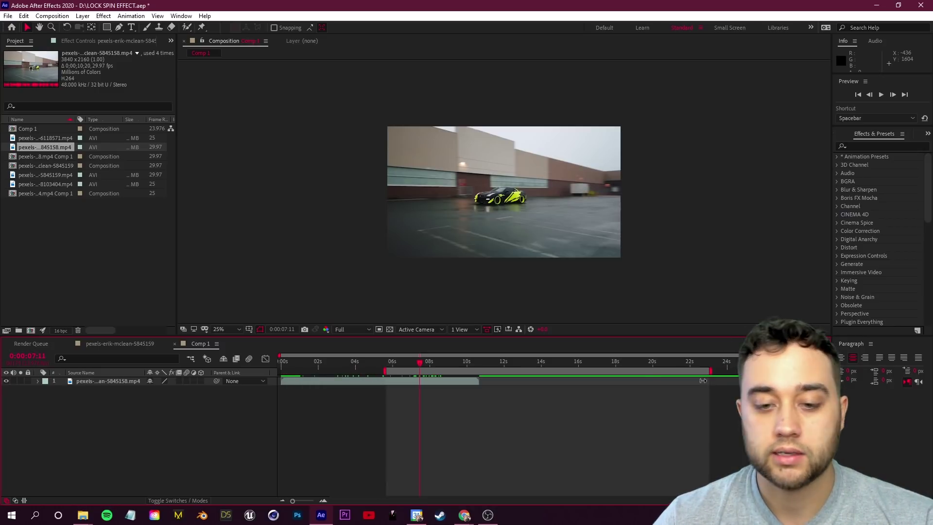
{"action": "left_click_drag", "start_coordinate": [703, 380], "coordinate": [488, 371]}
{"action": "right_click", "coordinate": [474, 371]}
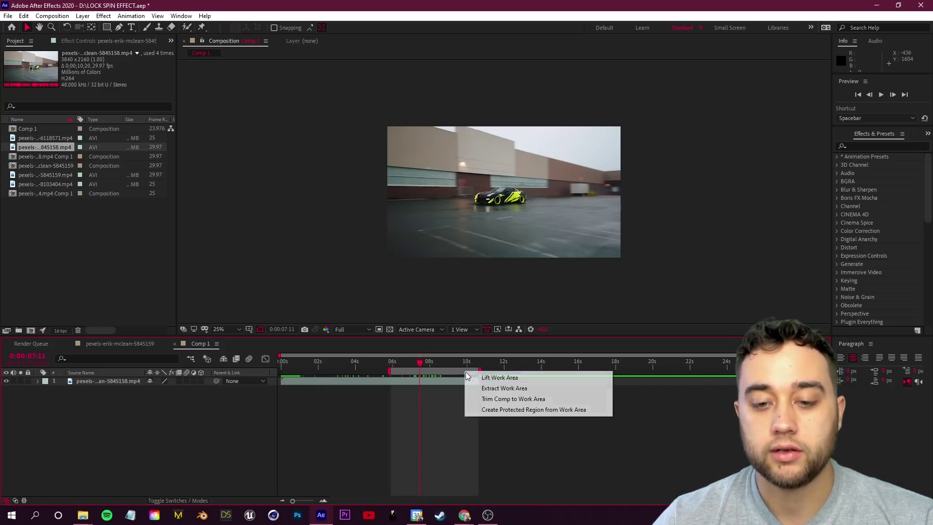
{"action": "left_click", "coordinate": [516, 399]}
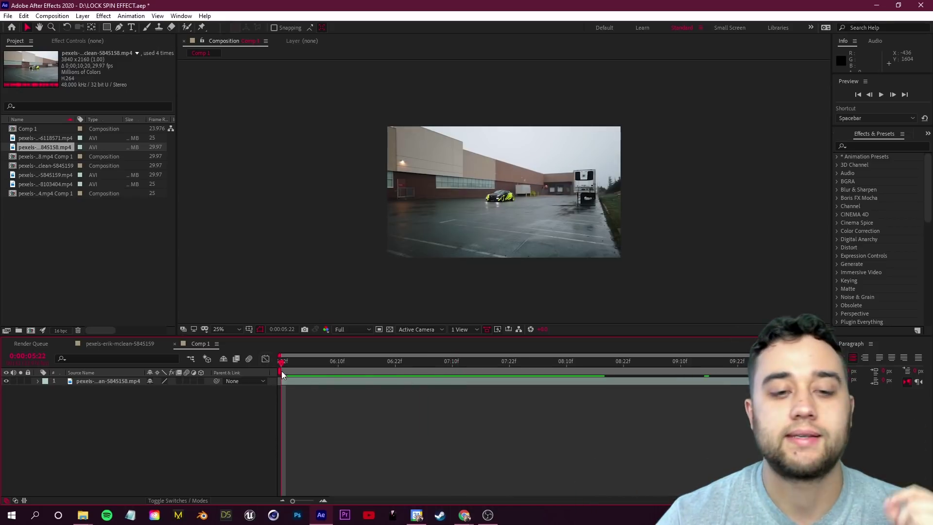
- Scrub through the trimmed car clip to 0:00:07:14 and display the Tracker tools
{"action": "left_click_drag", "start_coordinate": [290, 366], "coordinate": [506, 382]}
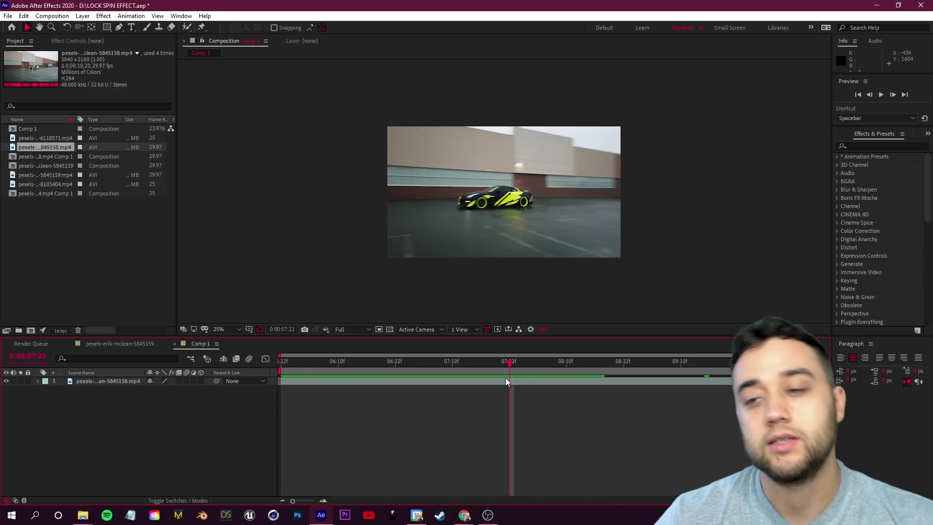
{"action": "left_click", "coordinate": [472, 360]}
{"action": "left_click", "coordinate": [181, 16]}
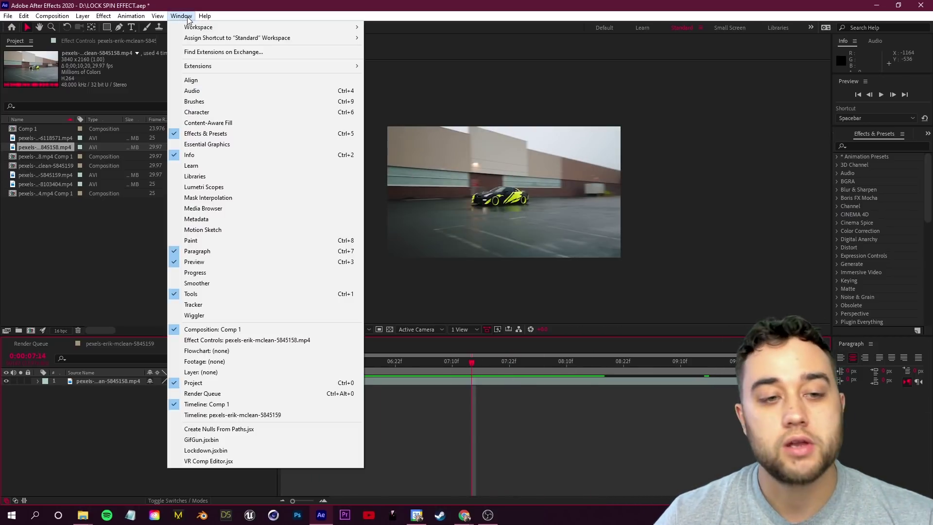
{"action": "left_click", "coordinate": [217, 306]}
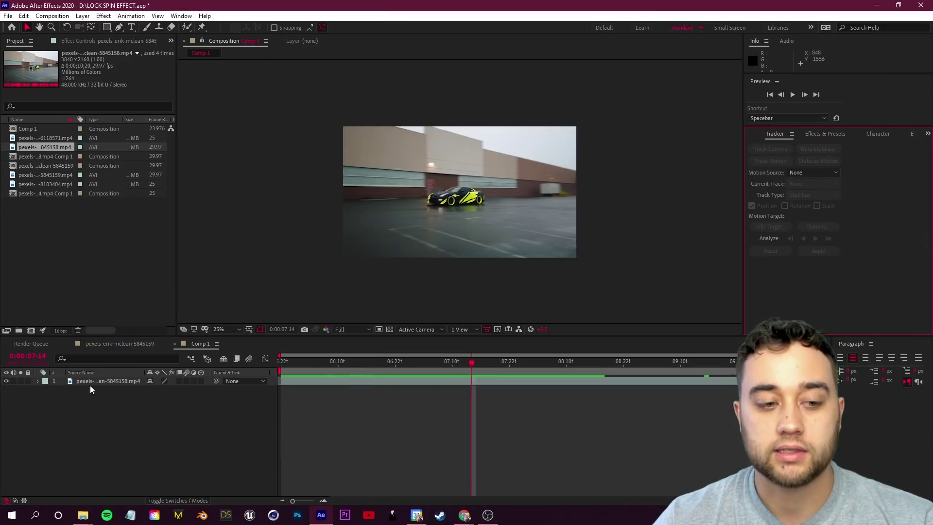
- Split the car clip layer at 0:00:06:22 and 0:00:08:22 to isolate the spin section as its own layer
{"action": "left_click", "coordinate": [94, 381]}
{"action": "left_click_drag", "start_coordinate": [472, 363], "coordinate": [396, 397]}
{"action": "key", "text": "ctrl+shift+d"}
{"action": "key", "text": "ctrl+shift+d"}
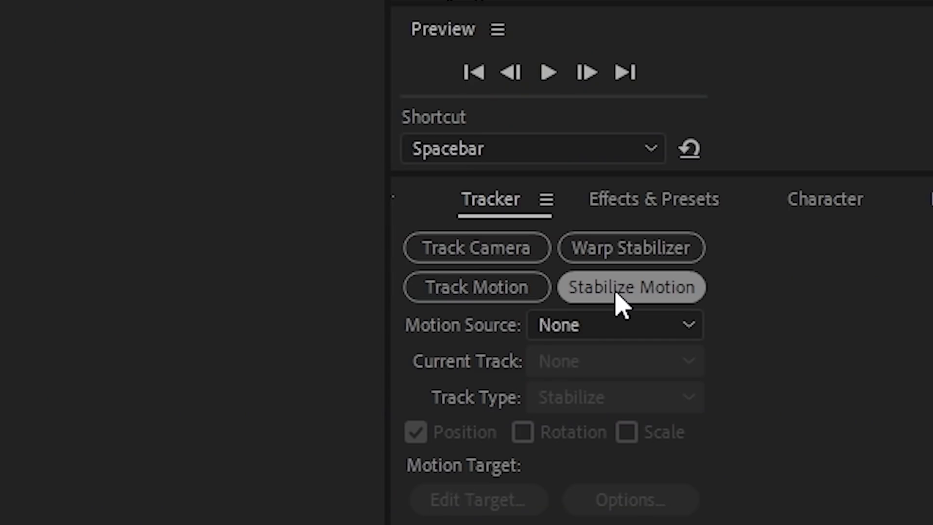
- Start Stabilize Motion on the middle car segment and fit the position track point around the front wheel
{"action": "left_click", "coordinate": [616, 293]}
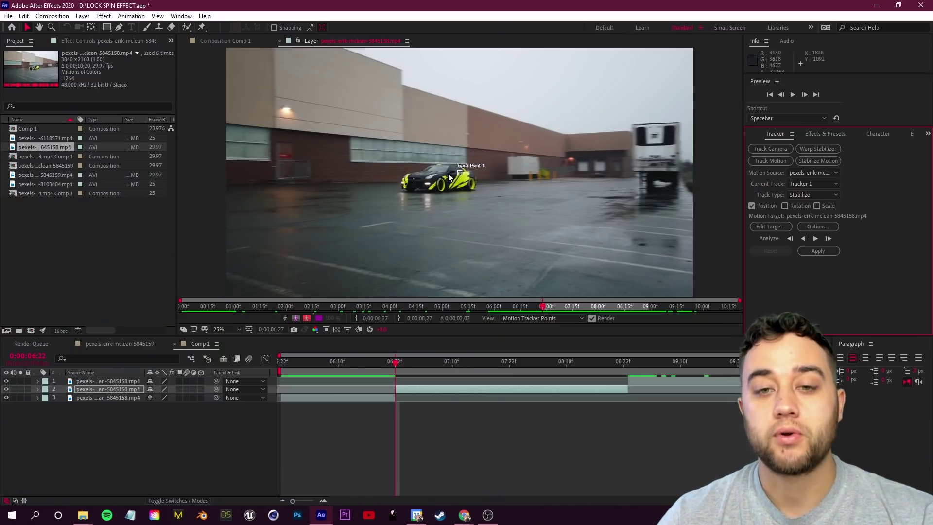
{"action": "scroll", "coordinate": [439, 168], "scroll_direction": "up", "scroll_amount": 5}
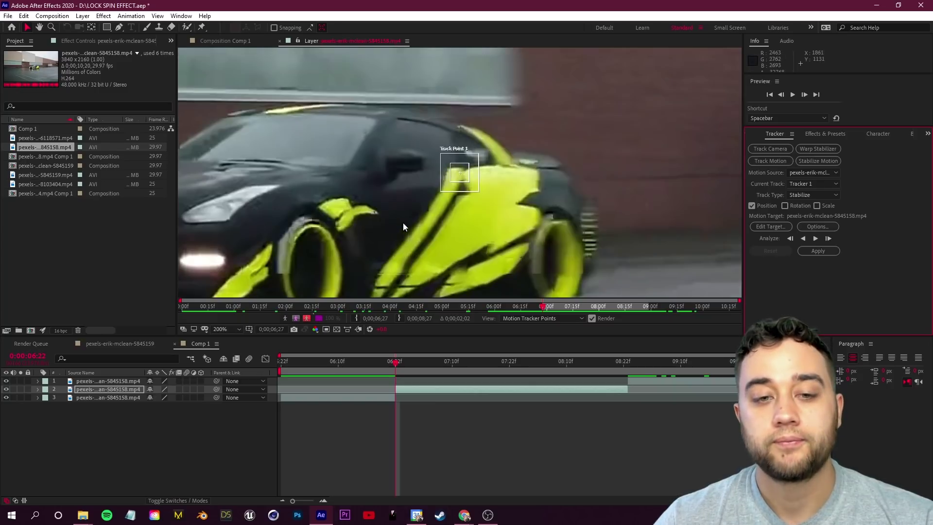
{"action": "left_click_drag", "start_coordinate": [419, 213], "coordinate": [497, 190]}
{"action": "left_click_drag", "start_coordinate": [536, 155], "coordinate": [387, 253]}
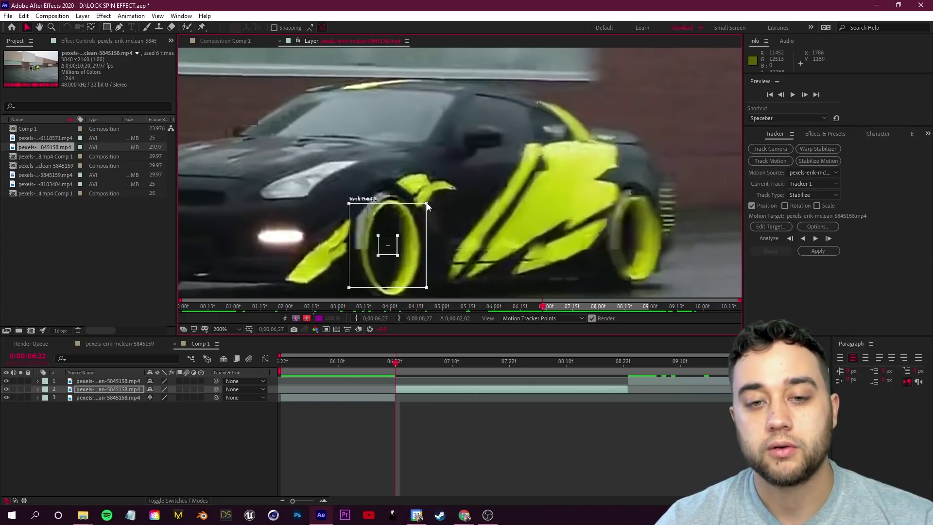
{"action": "left_click_drag", "start_coordinate": [428, 205], "coordinate": [406, 229]}
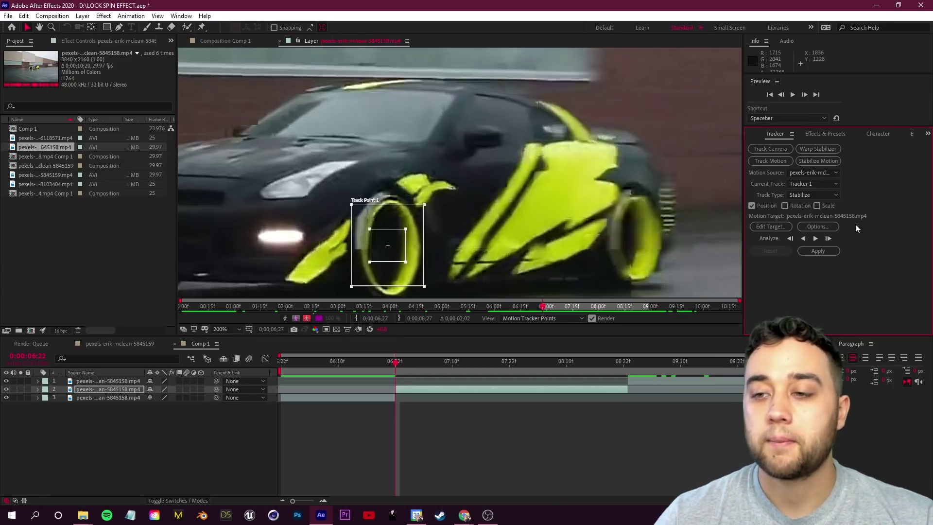
- Analyze the front wheel track forward, and check the track point frame by frame back to 0:00:07:06
{"action": "left_click", "coordinate": [816, 238]}
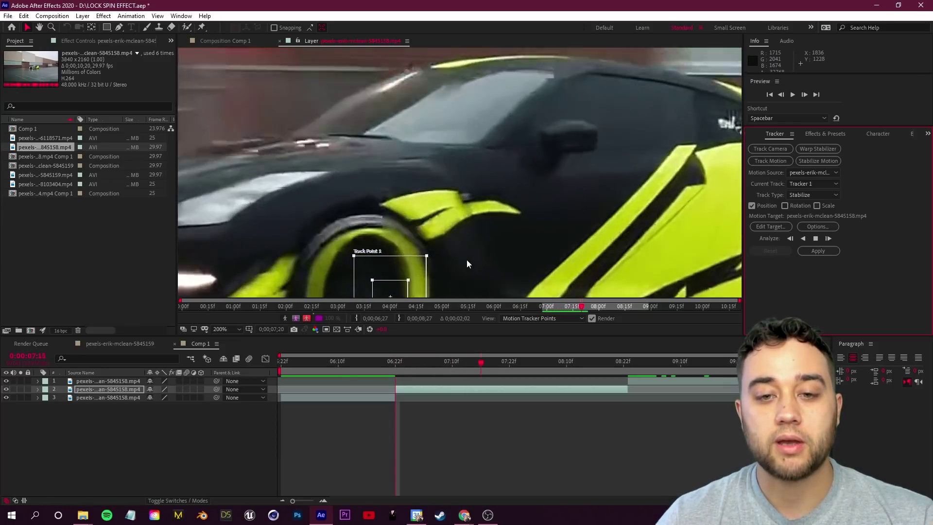
{"action": "left_click_drag", "start_coordinate": [498, 361], "coordinate": [457, 363]}
{"action": "scroll", "coordinate": [453, 239], "scroll_direction": "down", "scroll_amount": 1}
{"action": "scroll", "coordinate": [576, 213], "scroll_direction": "up", "scroll_amount": 2}
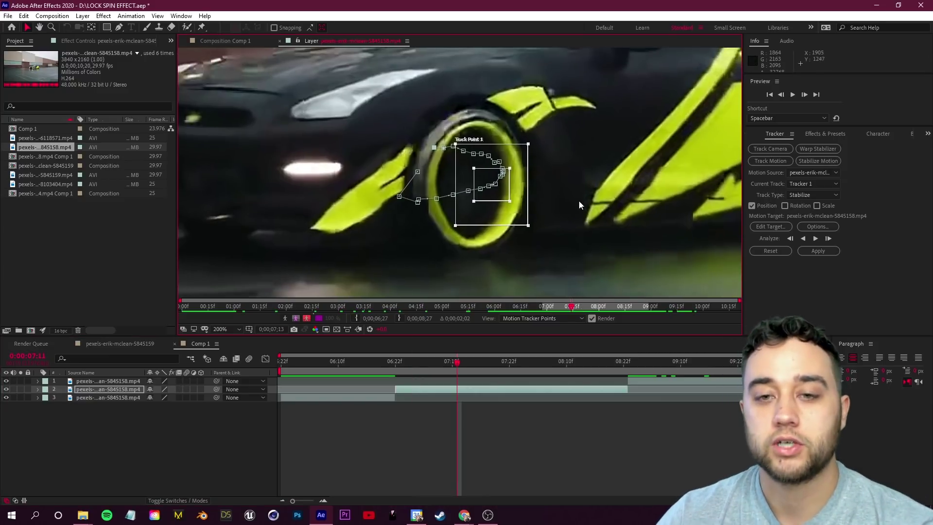
{"action": "key", "text": "Page_Up"}
{"action": "key", "text": "Page_Down"}
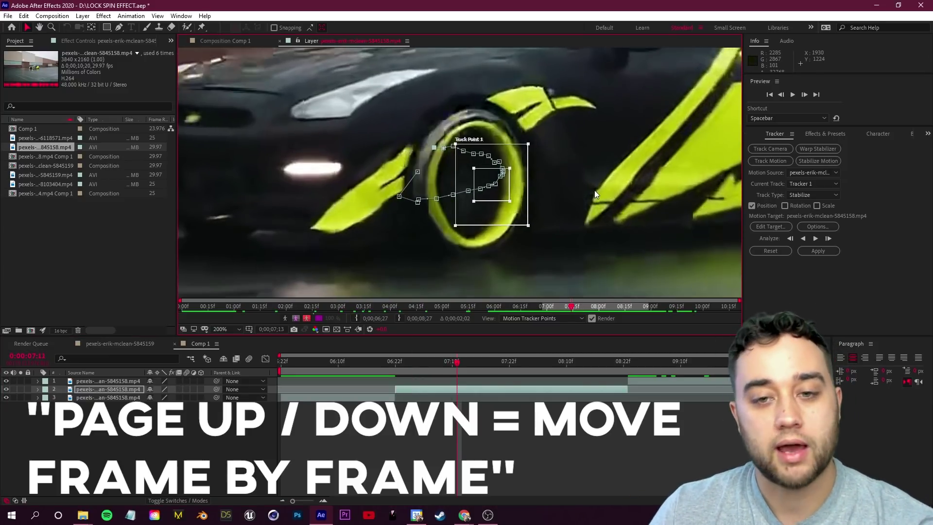
{"action": "key", "text": "Page_Up"}
{"action": "key", "text": "Page_Up"}
{"action": "key", "text": "Page_Up"}
{"action": "key", "text": "Page_Up"}
{"action": "key", "text": "Page_Up"}
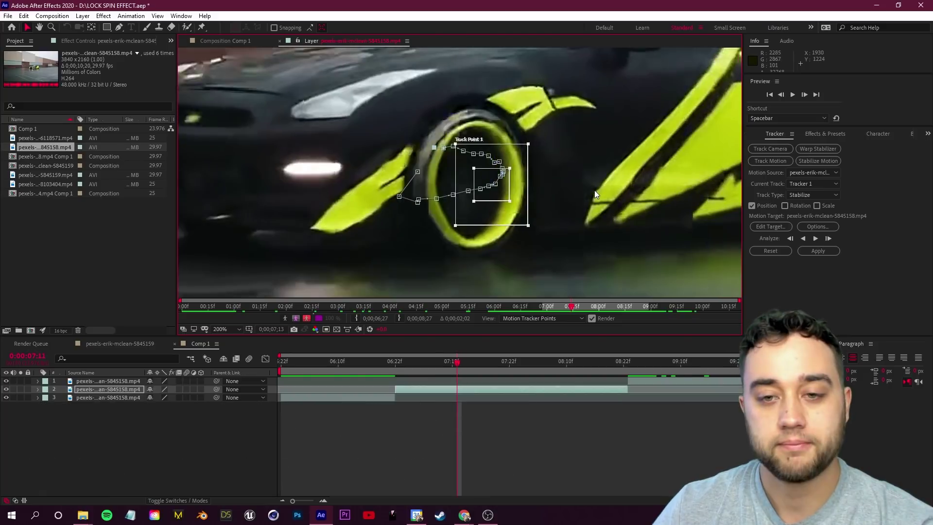
- Recenter the track point on the front wheel's hub frame by frame, starting at 0:00:07:06
{"action": "scroll", "coordinate": [506, 158], "scroll_direction": "up", "scroll_amount": 3}
{"action": "left_click_drag", "start_coordinate": [503, 154], "coordinate": [492, 167]}
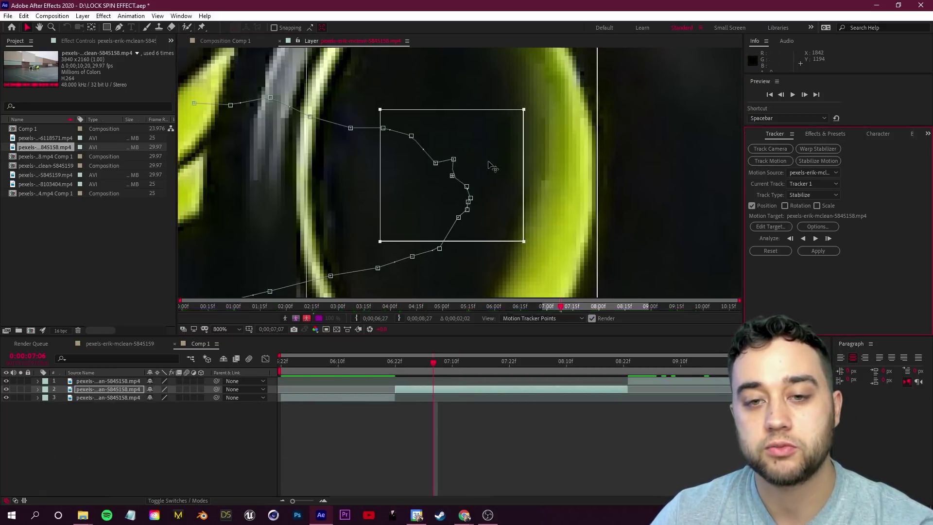
{"action": "key", "text": "Page_Down"}
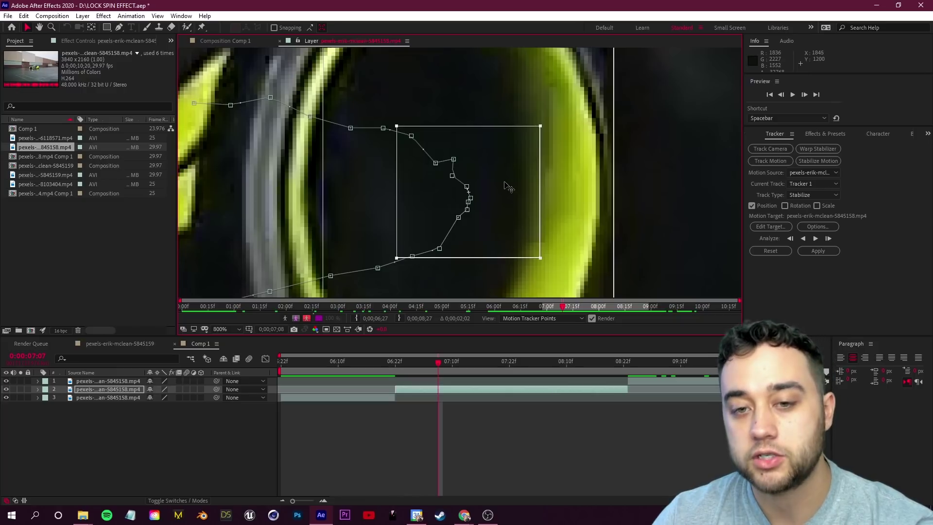
{"action": "left_click_drag", "start_coordinate": [505, 186], "coordinate": [474, 203]}
{"action": "key", "text": "Page_Down"}
{"action": "key", "text": "Page_Down"}
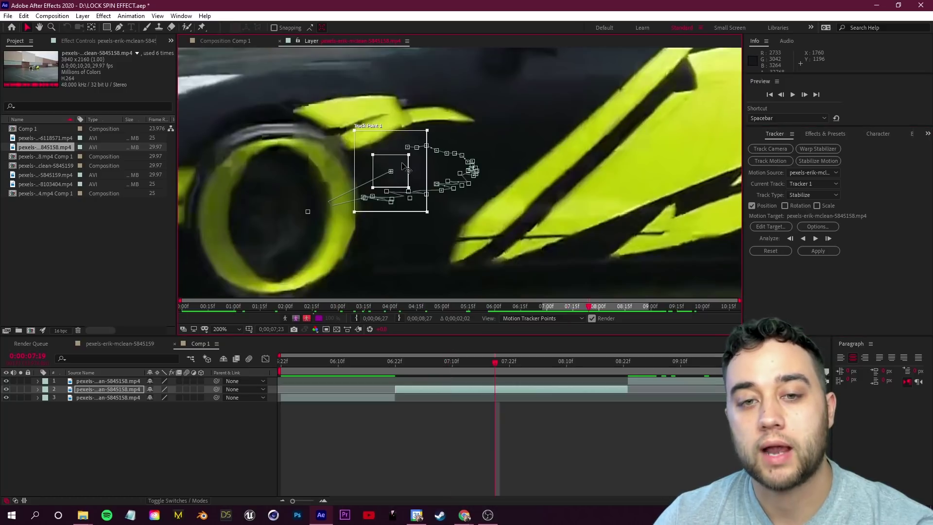
- Correct the track point's position on the front wheel through the remaining frames up to 0:00:08:22
{"action": "left_click_drag", "start_coordinate": [407, 169], "coordinate": [289, 217]}
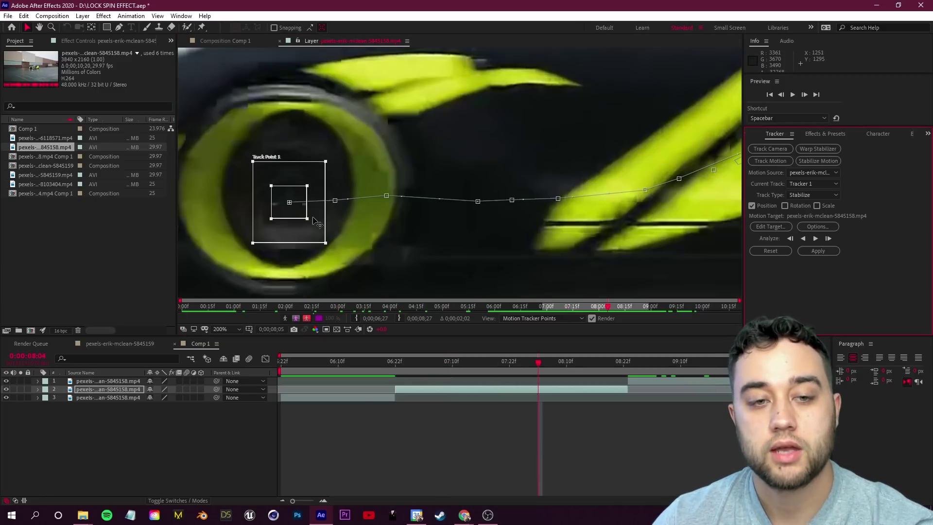
{"action": "key", "text": "Page_Down"}
{"action": "left_click_drag", "start_coordinate": [243, 216], "coordinate": [400, 202]}
{"action": "key", "text": "Page_Down"}
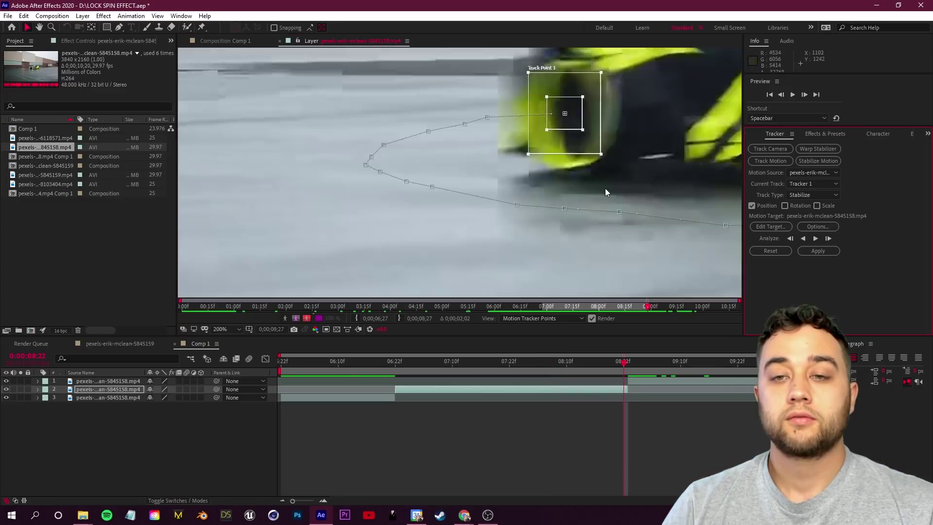
{"action": "scroll", "coordinate": [605, 190], "scroll_direction": "down", "scroll_amount": 2}
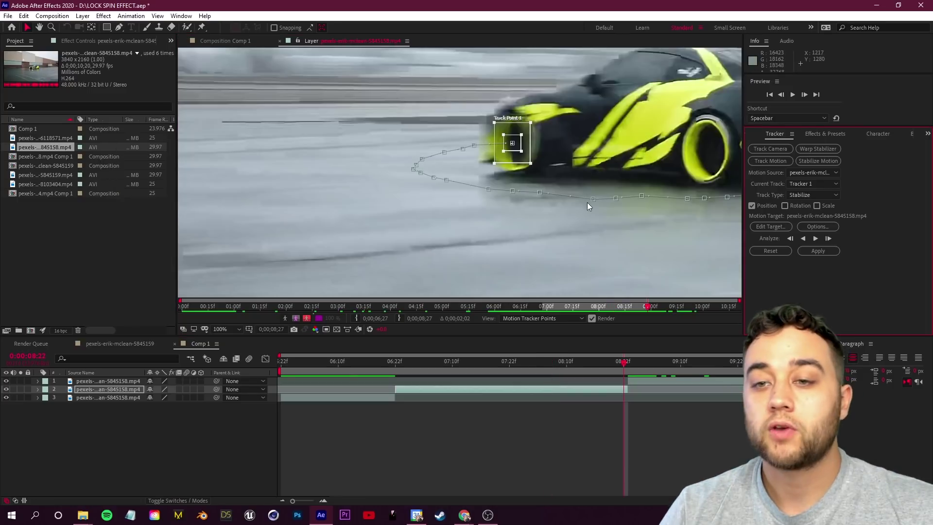
- Review the corrected wheel track along its path and apply the stabilization in the X and Y dimensions
{"action": "scroll", "coordinate": [588, 191], "scroll_direction": "up", "scroll_amount": 2}
{"action": "left_click_drag", "start_coordinate": [626, 362], "coordinate": [429, 364]}
{"action": "left_click_drag", "start_coordinate": [606, 266], "coordinate": [448, 267]}
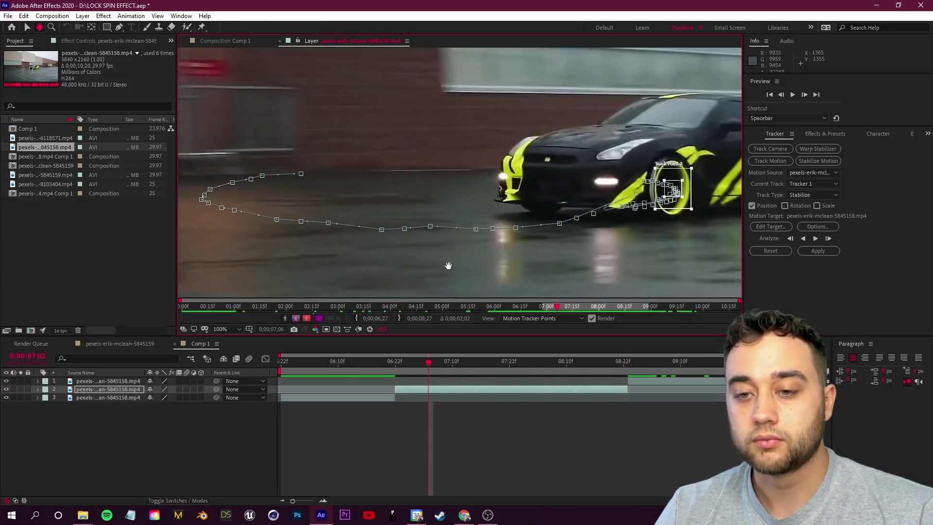
{"action": "scroll", "coordinate": [460, 265], "scroll_direction": "down", "scroll_amount": 1}
{"action": "left_click_drag", "start_coordinate": [423, 372], "coordinate": [520, 363]}
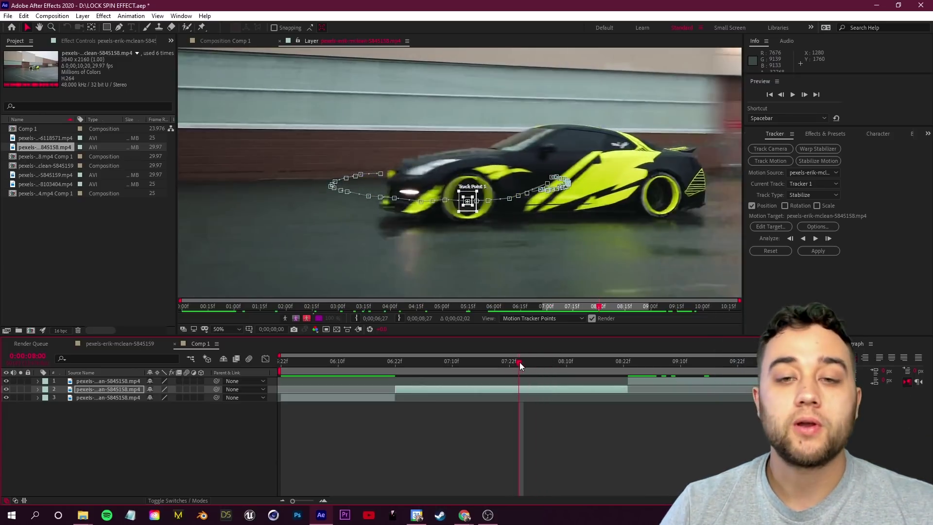
{"action": "left_click", "coordinate": [821, 253]}
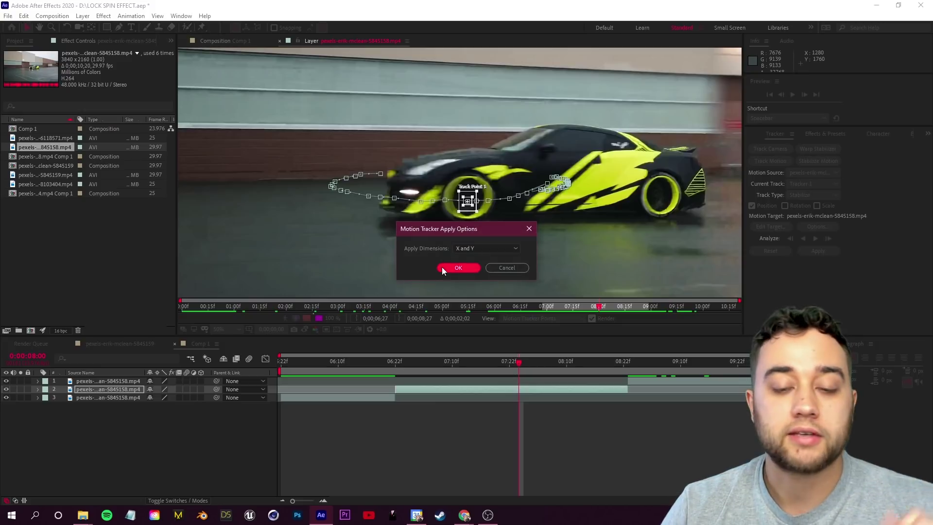
{"action": "left_click", "coordinate": [454, 267]}
- Scale up the stabilized middle segment to cover the black edges, checking frames up to 0:00:08:17
{"action": "left_click_drag", "start_coordinate": [447, 368], "coordinate": [514, 362]}
{"action": "scroll", "coordinate": [252, 124], "scroll_direction": "up", "scroll_amount": 2}
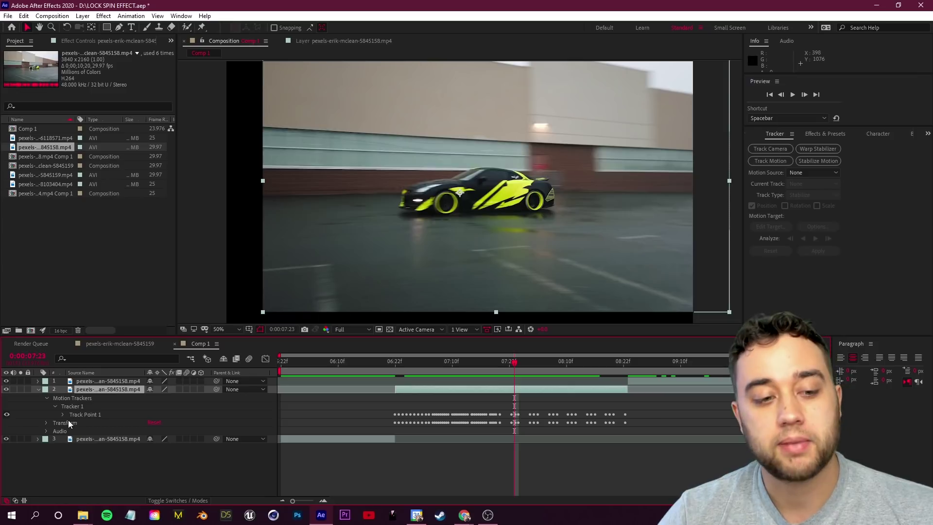
{"action": "key", "text": "s"}
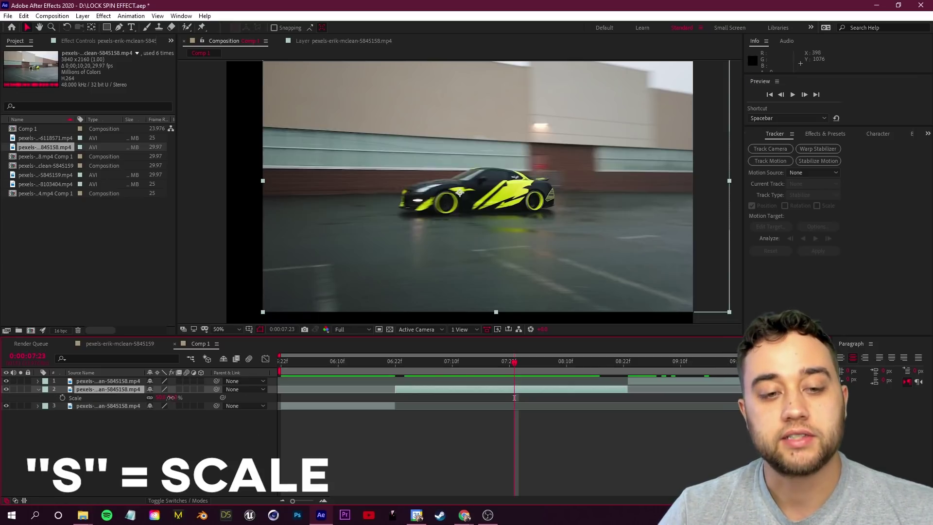
{"action": "left_click_drag", "start_coordinate": [166, 398], "coordinate": [172, 397]}
{"action": "left_click", "coordinate": [557, 360]}
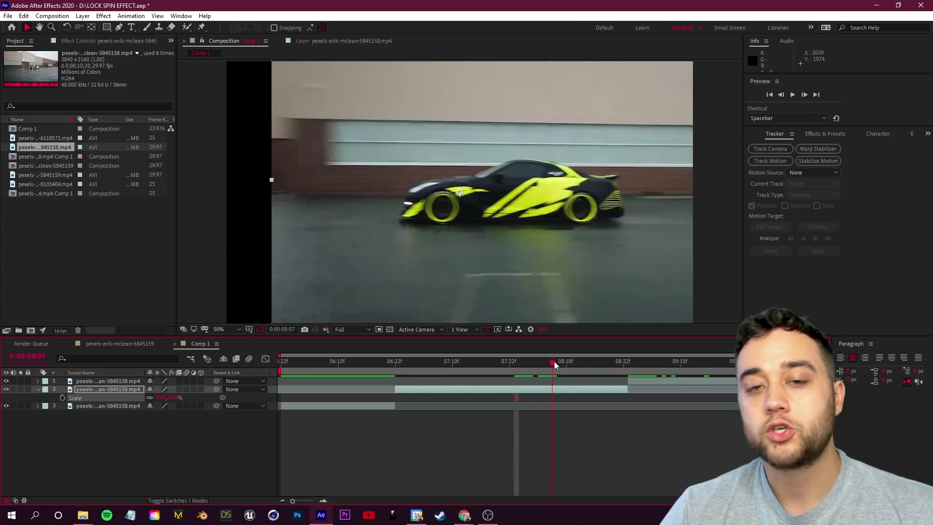
{"action": "left_click_drag", "start_coordinate": [167, 400], "coordinate": [178, 399]}
{"action": "left_click", "coordinate": [579, 363]}
{"action": "left_click_drag", "start_coordinate": [580, 363], "coordinate": [601, 363]}
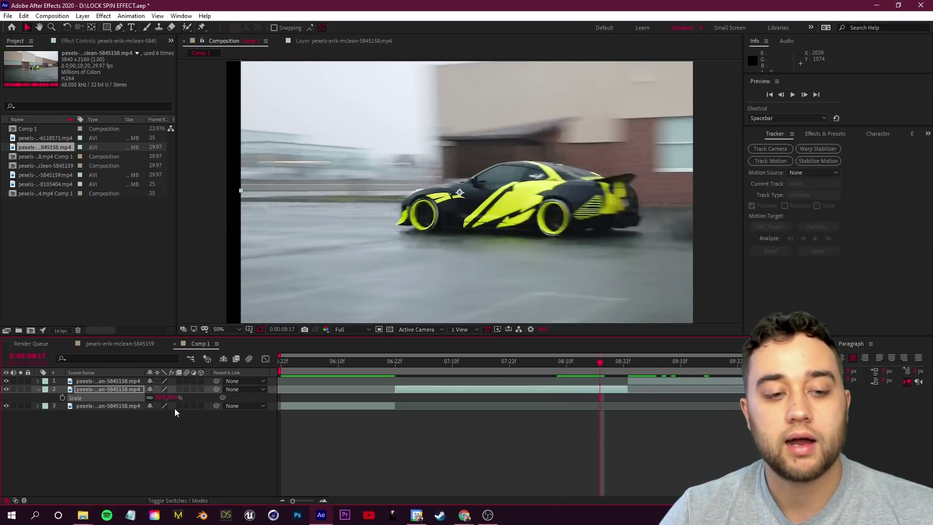
{"action": "left_click_drag", "start_coordinate": [165, 397], "coordinate": [174, 397]}
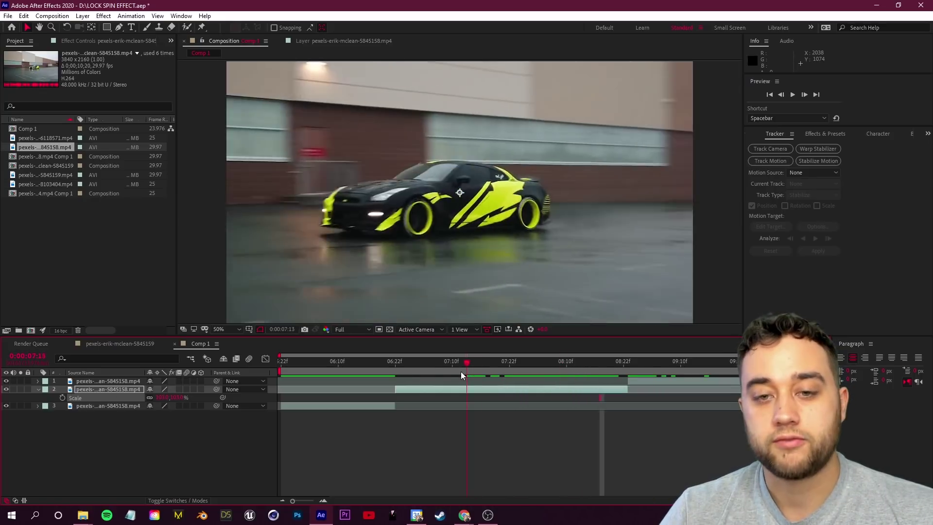
- Preview the stabilized car segment from 0:00:06:22 and move the current time to 0:00:07:22
{"action": "left_click_drag", "start_coordinate": [461, 371], "coordinate": [395, 371]}
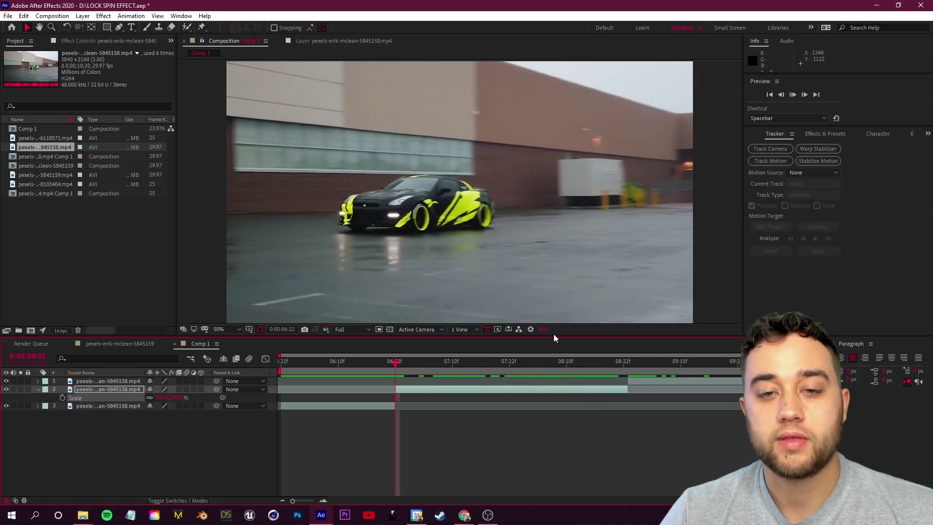
{"action": "key", "text": "space"}
{"action": "scroll", "coordinate": [530, 320], "scroll_direction": "down", "scroll_amount": 1}
{"action": "key", "text": "space"}
{"action": "left_click_drag", "start_coordinate": [487, 391], "coordinate": [505, 382]}
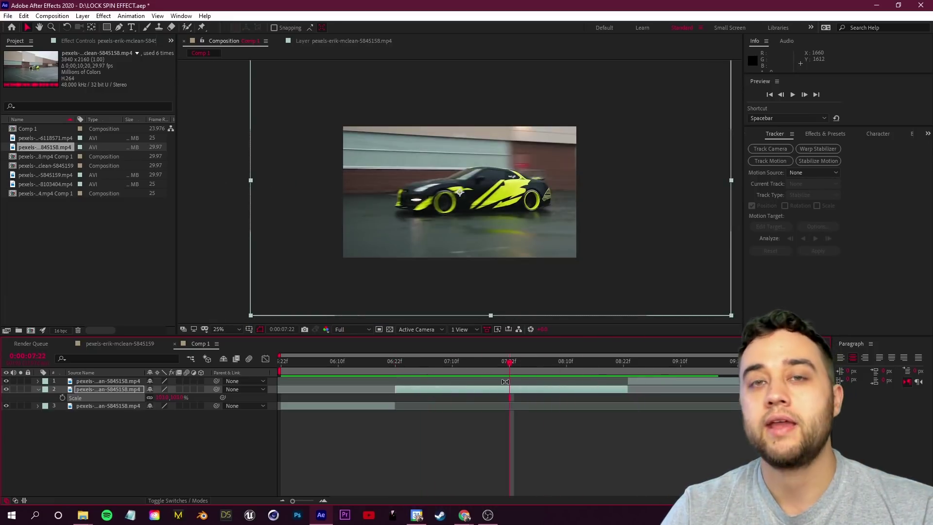
- Pre-compose the stabilized middle segment, moving all attributes into the new composition
{"action": "right_click", "coordinate": [112, 389]}
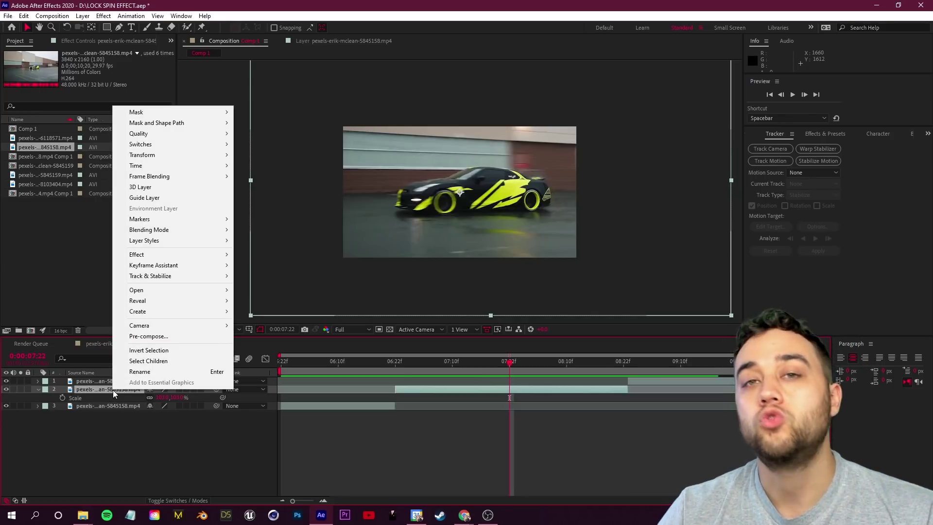
{"action": "left_click", "coordinate": [185, 340]}
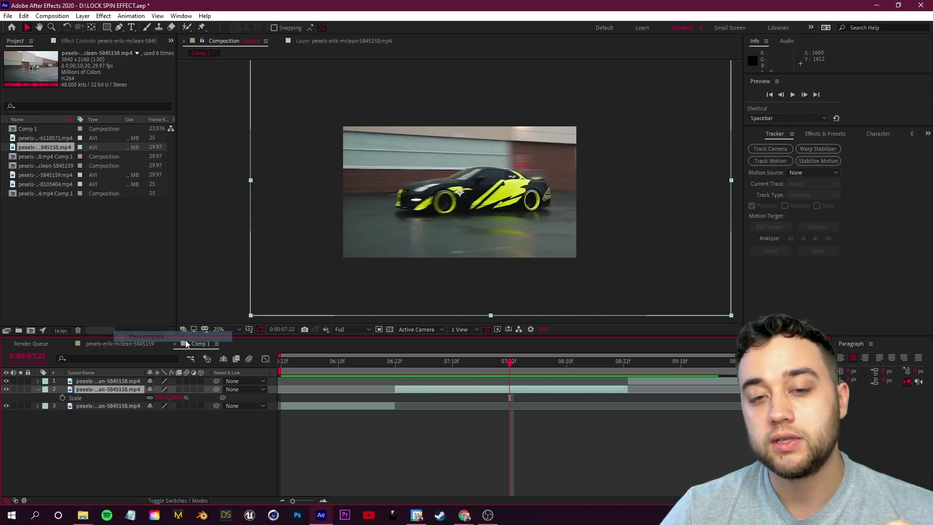
{"action": "left_click_drag", "start_coordinate": [442, 182], "coordinate": [248, 97]}
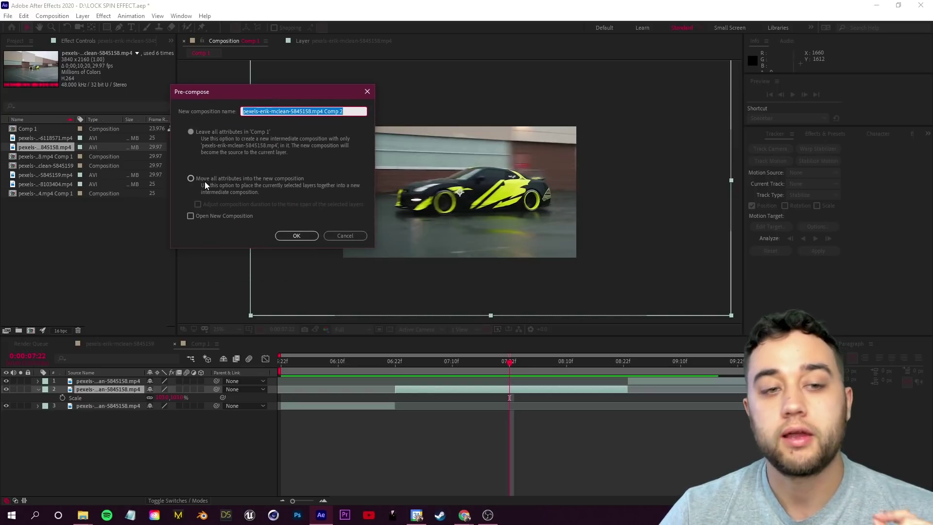
{"action": "left_click", "coordinate": [191, 179]}
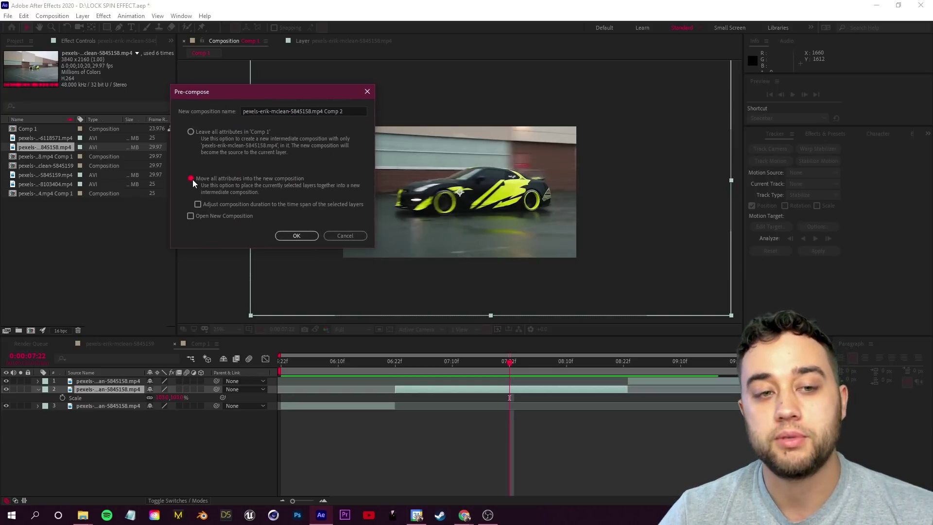
{"action": "left_click", "coordinate": [296, 235]}
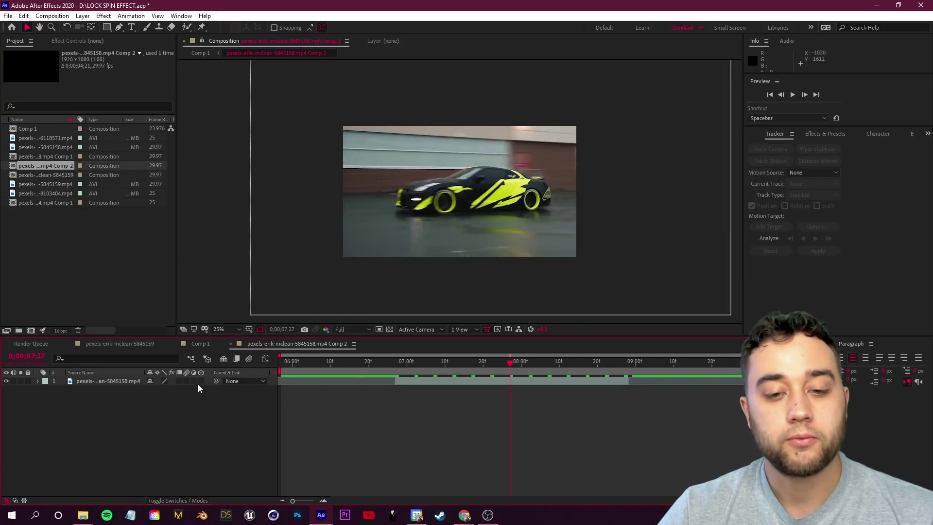
- Check the transform keyframes inside the new composition, and delete the stray pre-composed layer that ends at 0:00:06:22 in Comp 1
{"action": "left_click", "coordinate": [38, 381]}
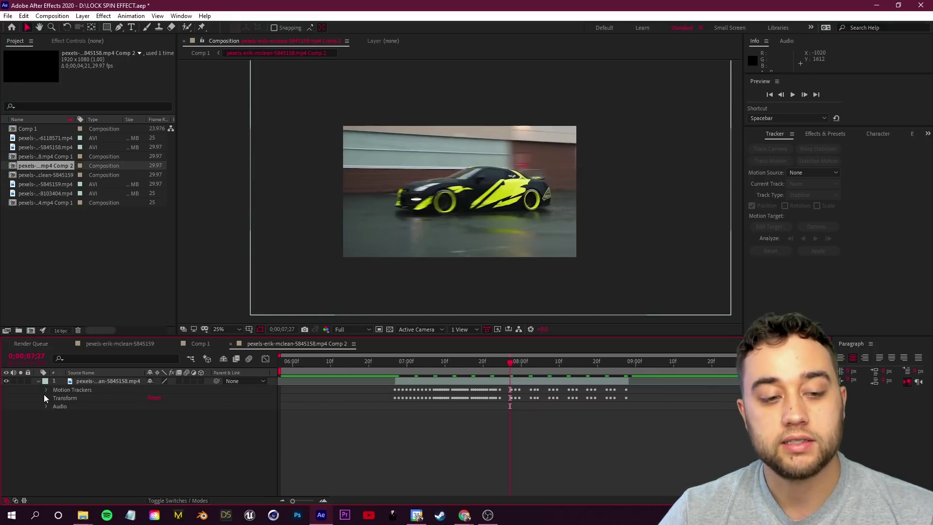
{"action": "left_click", "coordinate": [45, 398]}
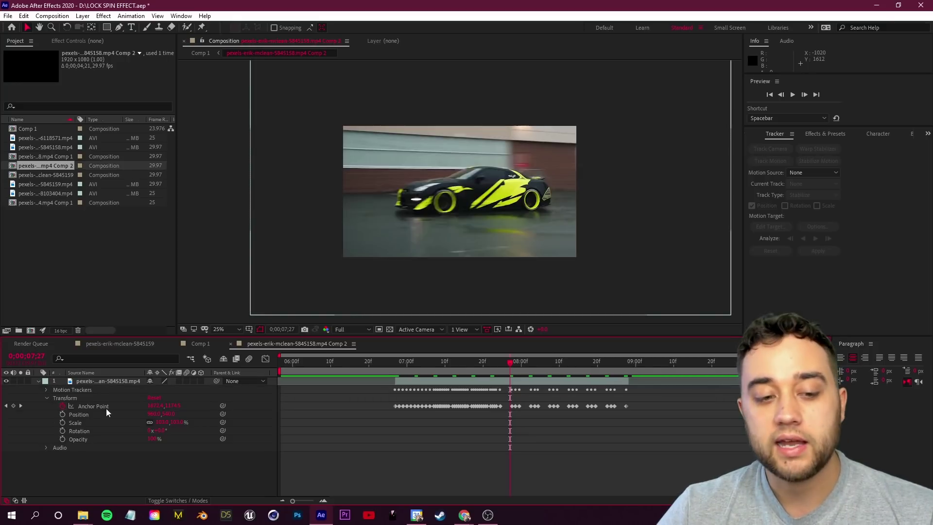
{"action": "left_click", "coordinate": [45, 381]}
{"action": "left_click", "coordinate": [194, 343]}
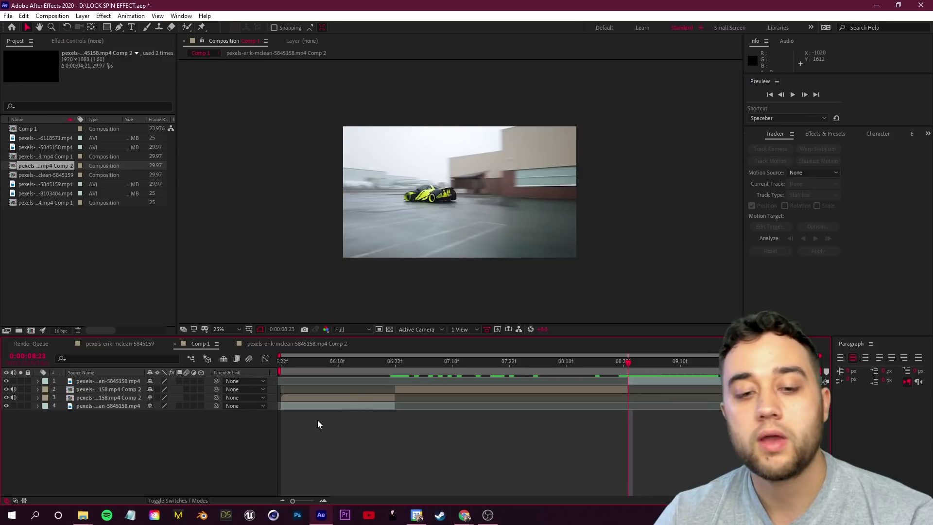
{"action": "left_click", "coordinate": [365, 399]}
{"action": "key", "text": "Delete"}
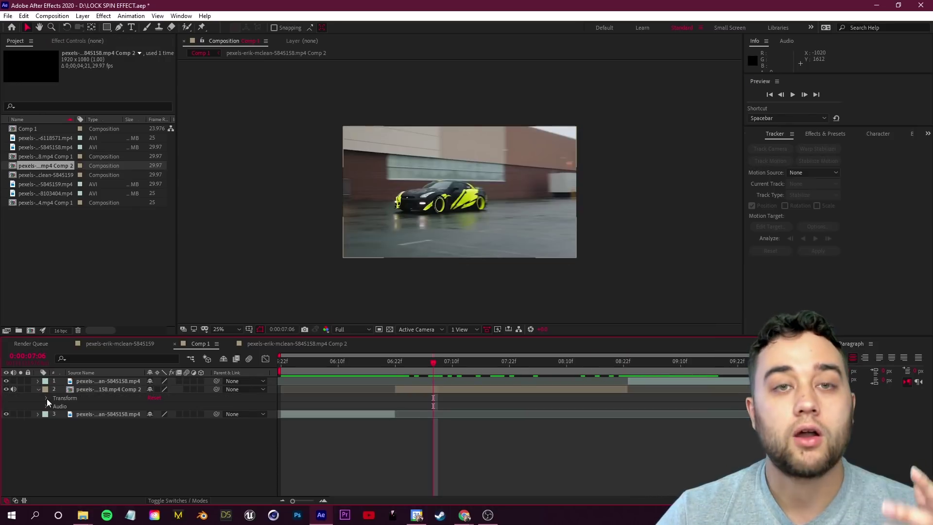
- Try rotating the pre-composed segment around its central anchor point at 0:00:07:09, and undo the rotation
{"action": "left_click", "coordinate": [47, 399]}
{"action": "left_click", "coordinate": [88, 389]}
{"action": "key", "text": "period"}
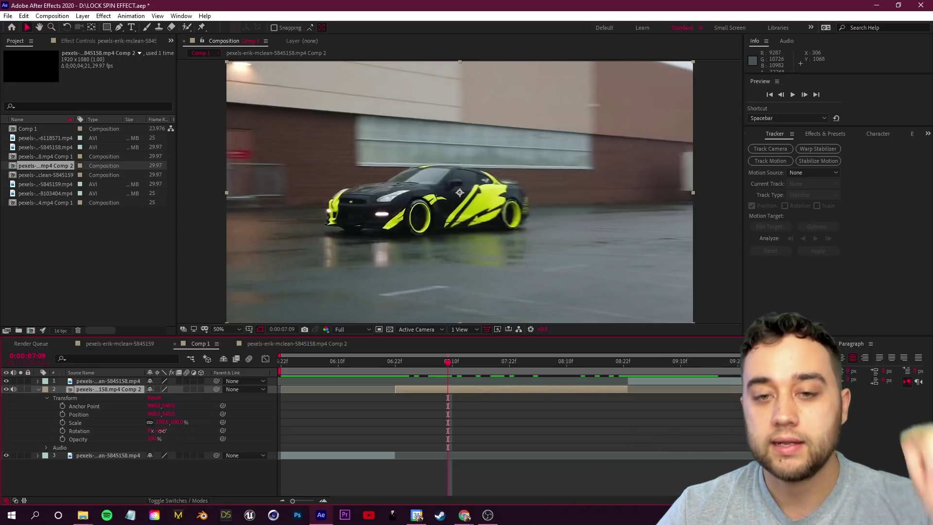
{"action": "left_click_drag", "start_coordinate": [162, 431], "coordinate": [391, 432]}
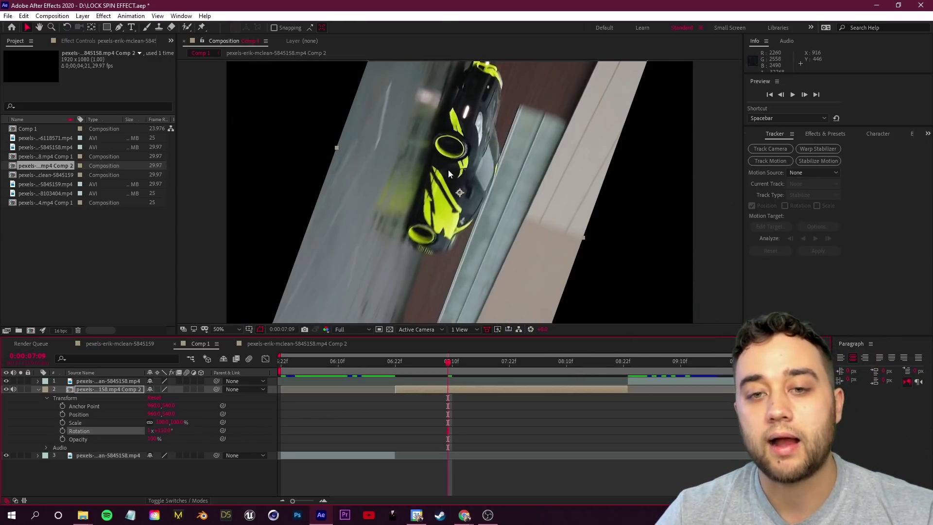
{"action": "key", "text": "ctrl+z"}
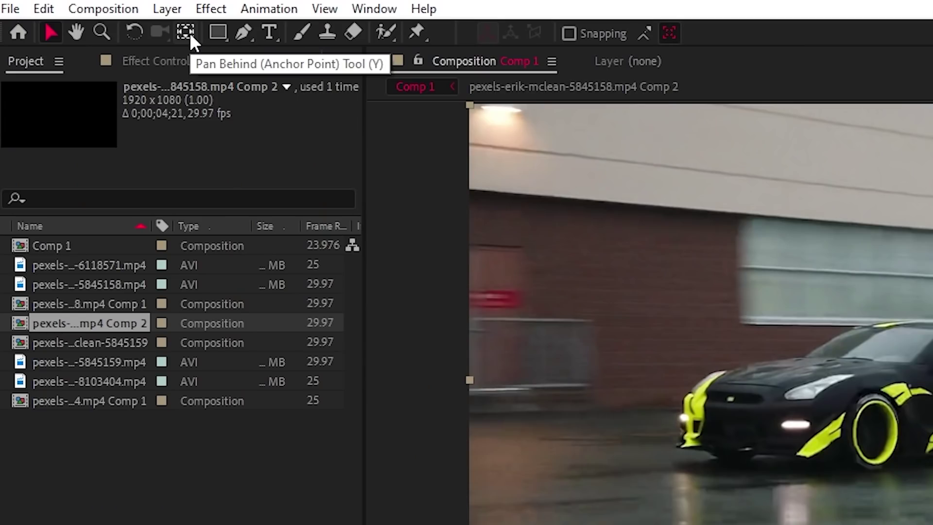
- Move the segment's anchor point onto the front wheel's centre with the Pan Behind tool, and test a rotation around it at 0:00:07:23
{"action": "left_click", "coordinate": [91, 28]}
{"action": "left_click_drag", "start_coordinate": [461, 192], "coordinate": [446, 198]}
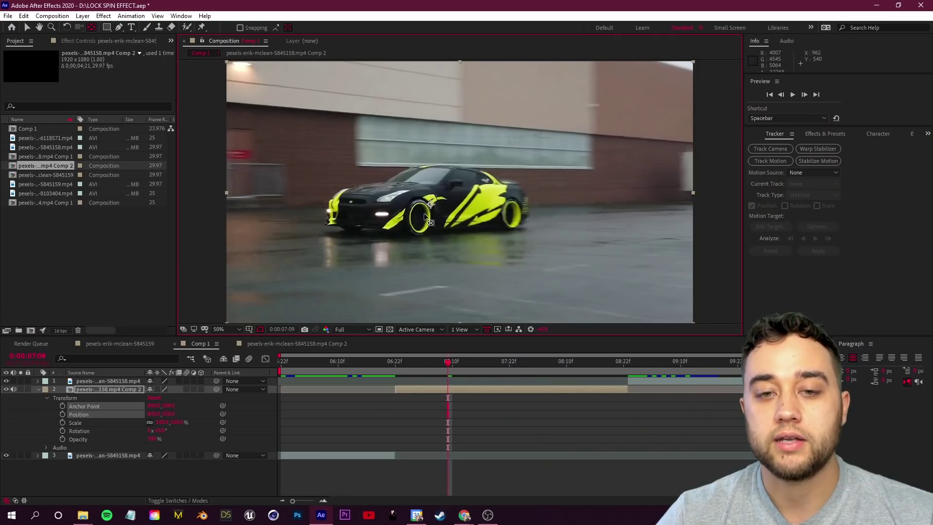
{"action": "left_click_drag", "start_coordinate": [448, 384], "coordinate": [513, 377]}
{"action": "left_click_drag", "start_coordinate": [159, 431], "coordinate": [358, 343]}
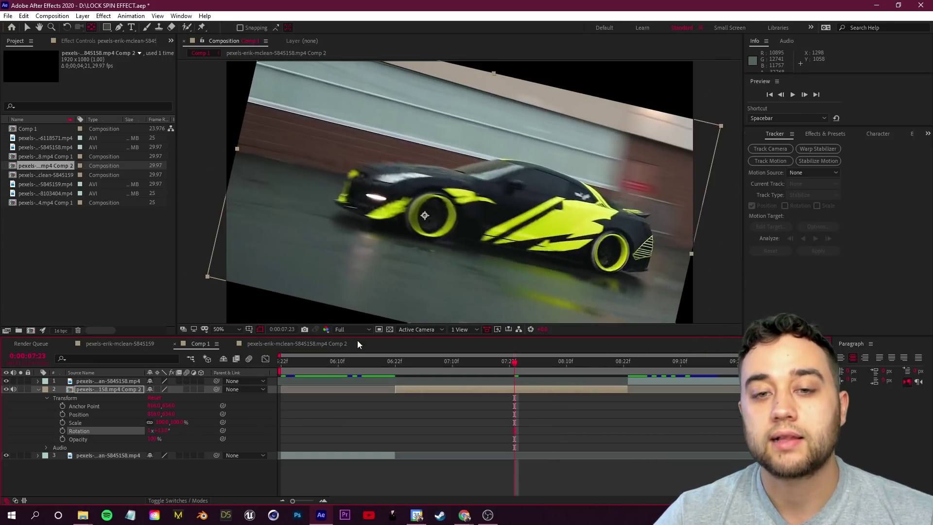
{"action": "key", "text": "ctrl+z"}
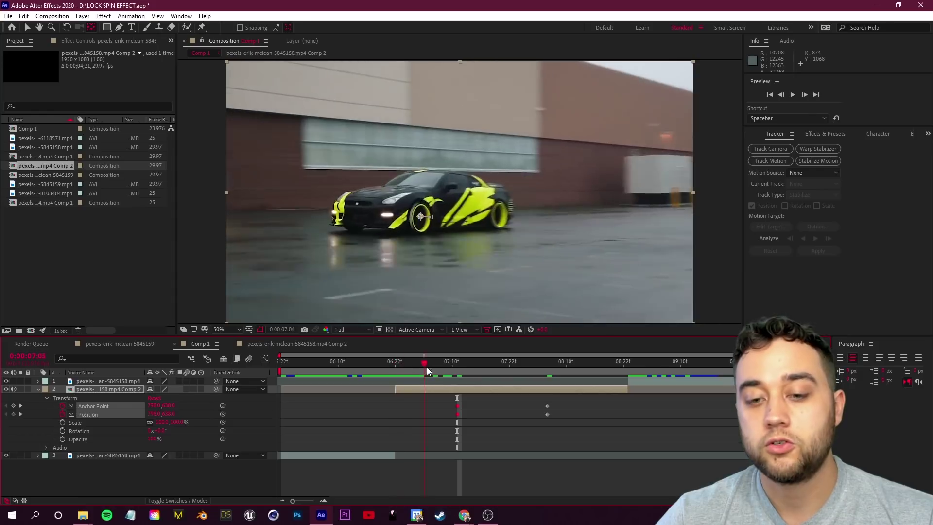
- Keyframe the anchor point and position through the segment to keep the anchor on the front wheel, and return to 0:00:06:22
{"action": "left_click_drag", "start_coordinate": [427, 366], "coordinate": [591, 367]}
{"action": "left_click_drag", "start_coordinate": [429, 217], "coordinate": [428, 217]}
{"action": "left_click_drag", "start_coordinate": [593, 364], "coordinate": [395, 375]}
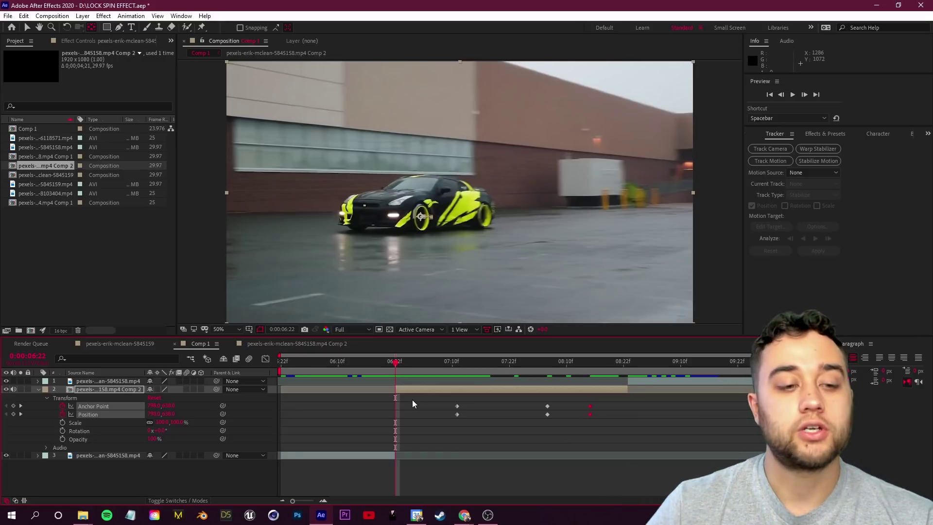
{"action": "left_click", "coordinate": [413, 403]}
- Animate the segment's rotation with a keyframe of 0° at 0:00:06:22 and one full revolution at 0:00:08:22
{"action": "mouse_move", "coordinate": [397, 369]}
{"action": "left_mouse_down"}
{"action": "mouse_move", "coordinate": [410, 370]}
{"action": "mouse_move", "coordinate": [396, 378]}
{"action": "left_mouse_up"}
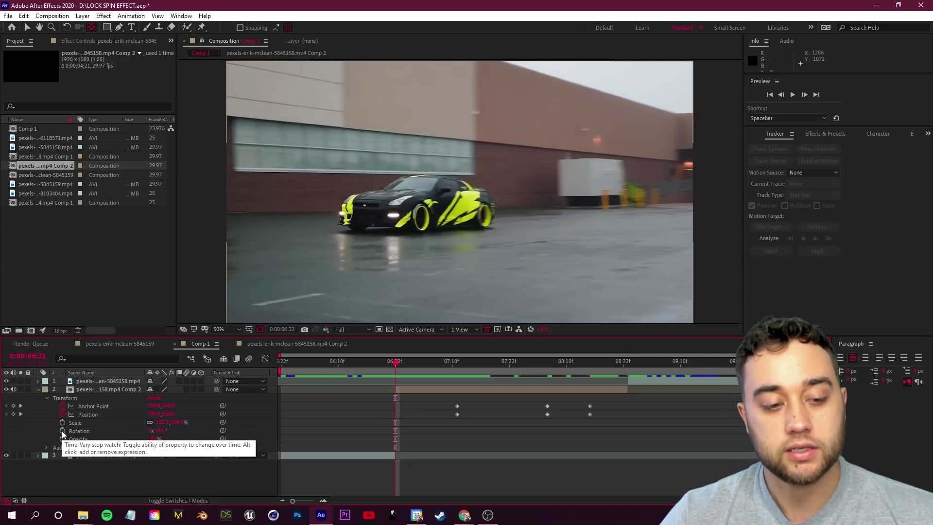
{"action": "left_click", "coordinate": [62, 431]}
{"action": "left_click_drag", "start_coordinate": [396, 383], "coordinate": [624, 399]}
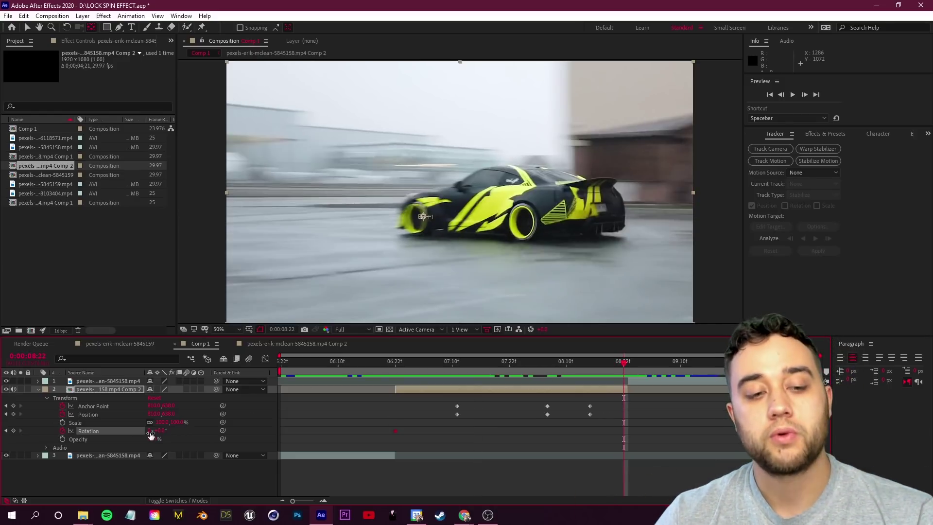
{"action": "left_click", "coordinate": [165, 480]}
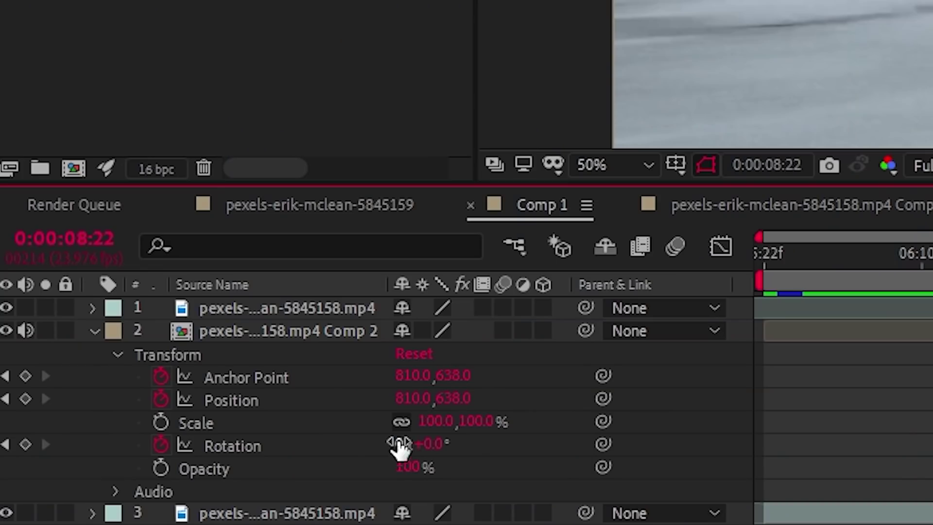
{"action": "left_click", "coordinate": [398, 444]}
{"action": "type", "text": "1"}
{"action": "key", "text": "Return"}
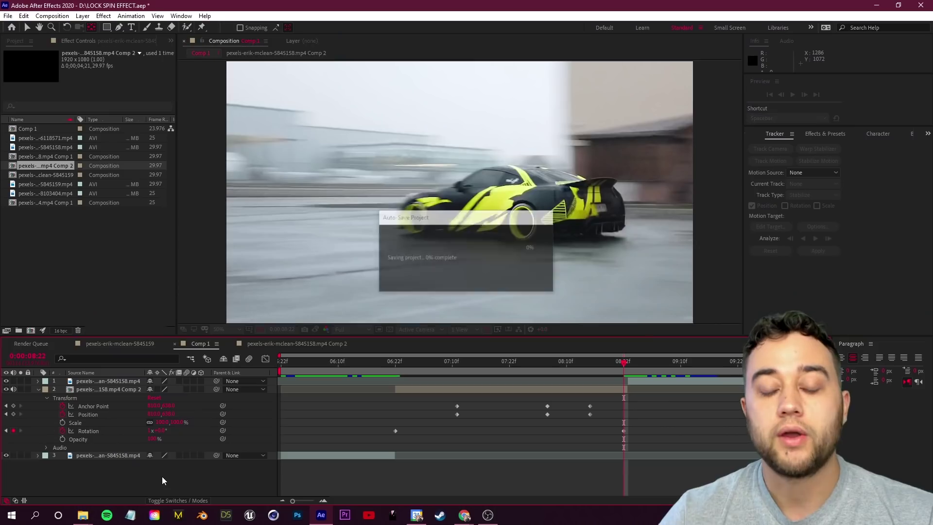
- Preview the spin from 0:00:06:22 and examine the uncovered black areas around 0:00:07:14
{"action": "left_click_drag", "start_coordinate": [653, 366], "coordinate": [396, 365]}
{"action": "key", "text": "space"}
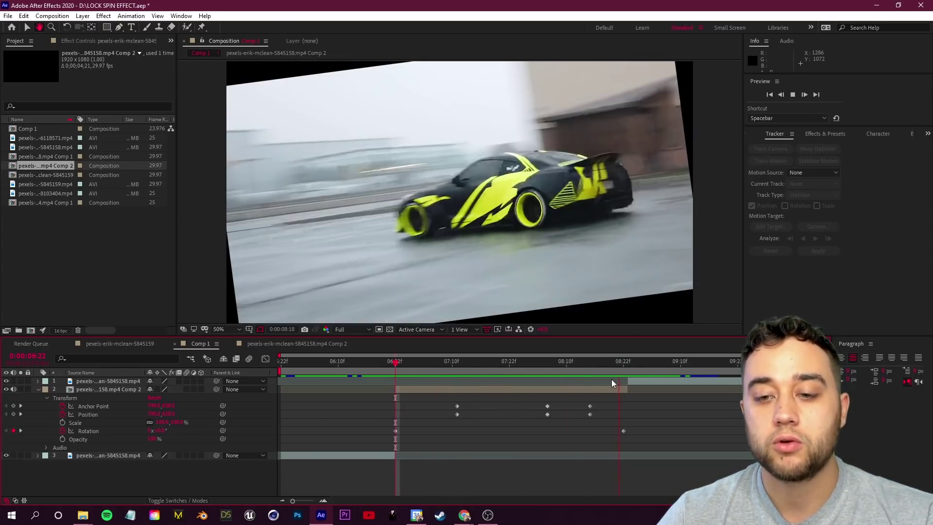
{"action": "key", "text": "space"}
{"action": "left_click_drag", "start_coordinate": [431, 390], "coordinate": [471, 367]}
{"action": "key", "text": "comma"}
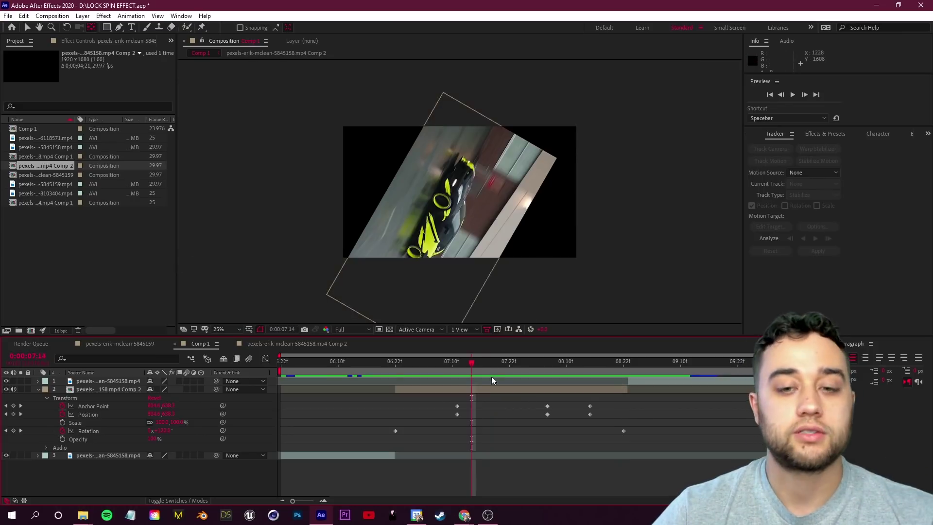
- Keyframe the segment's scale at 100% at 0:00:06:22 and enlarge it at 0:00:07:04, 0:00:07:16 and further frames to cover the black areas
{"action": "left_click", "coordinate": [396, 364]}
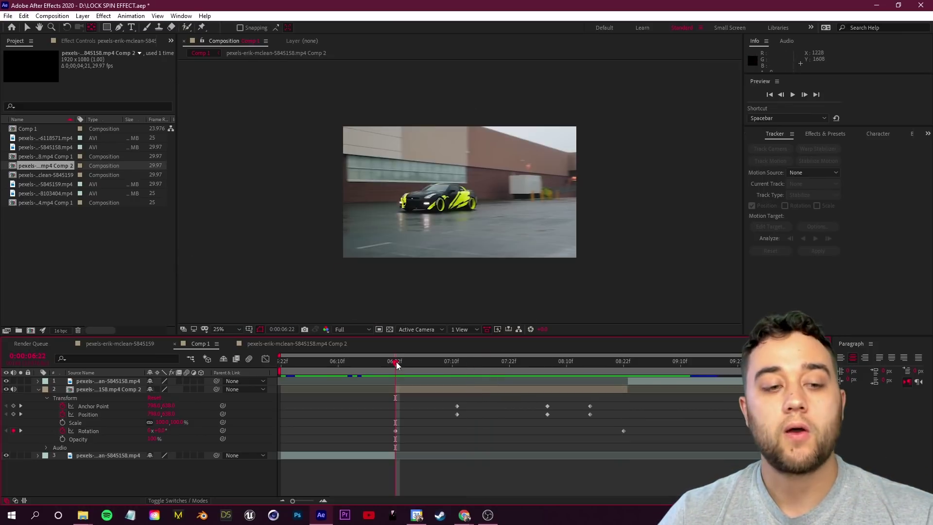
{"action": "left_click", "coordinate": [62, 423]}
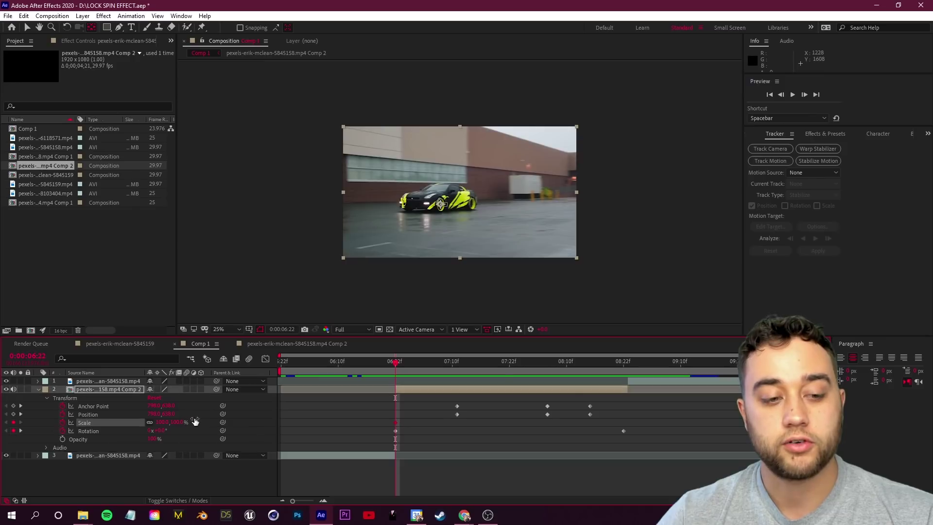
{"action": "left_click_drag", "start_coordinate": [394, 365], "coordinate": [424, 363]}
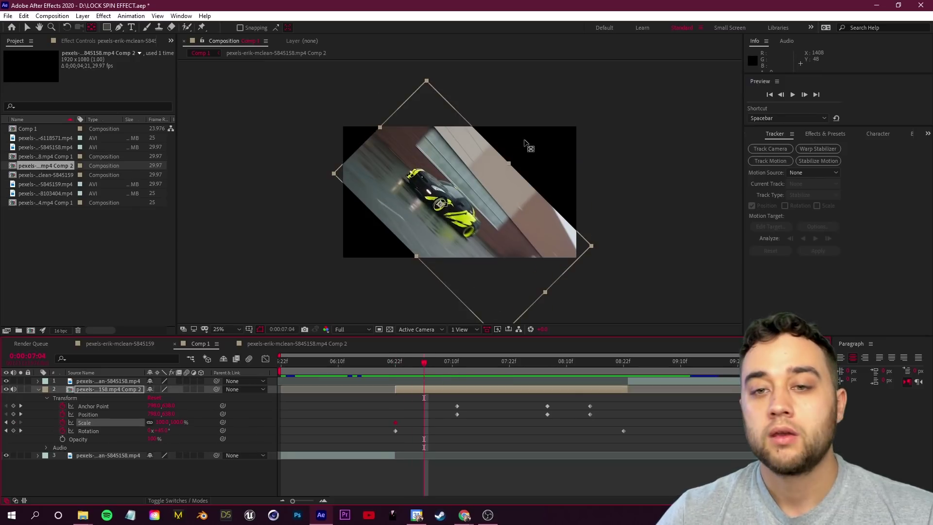
{"action": "left_click_drag", "start_coordinate": [176, 422], "coordinate": [233, 416]}
{"action": "left_click_drag", "start_coordinate": [424, 364], "coordinate": [481, 369]}
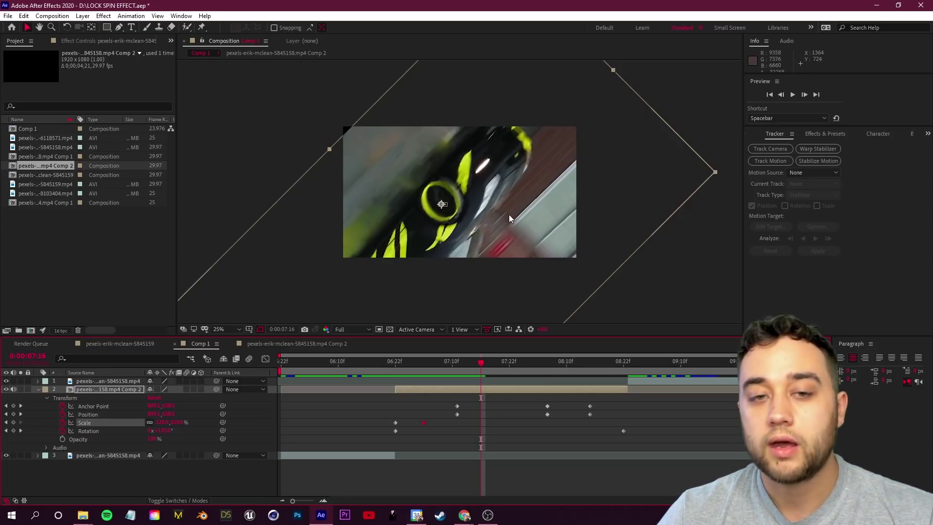
{"action": "left_click_drag", "start_coordinate": [180, 423], "coordinate": [438, 146]}
{"action": "left_click_drag", "start_coordinate": [482, 363], "coordinate": [534, 365]}
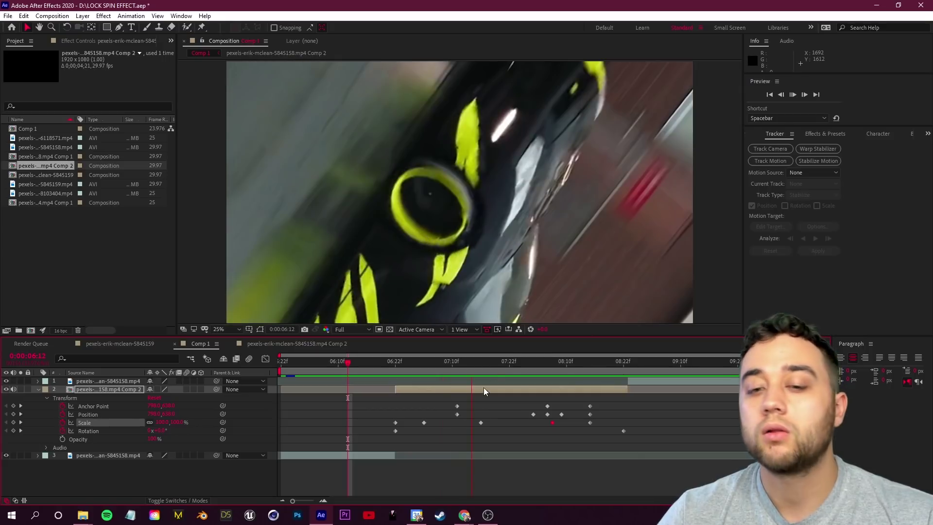
- Preview the scaled spin from 0:00:06:22 and move the current time back to 0:00:07:10
{"action": "key", "text": "space"}
{"action": "left_click_drag", "start_coordinate": [476, 369], "coordinate": [396, 385]}
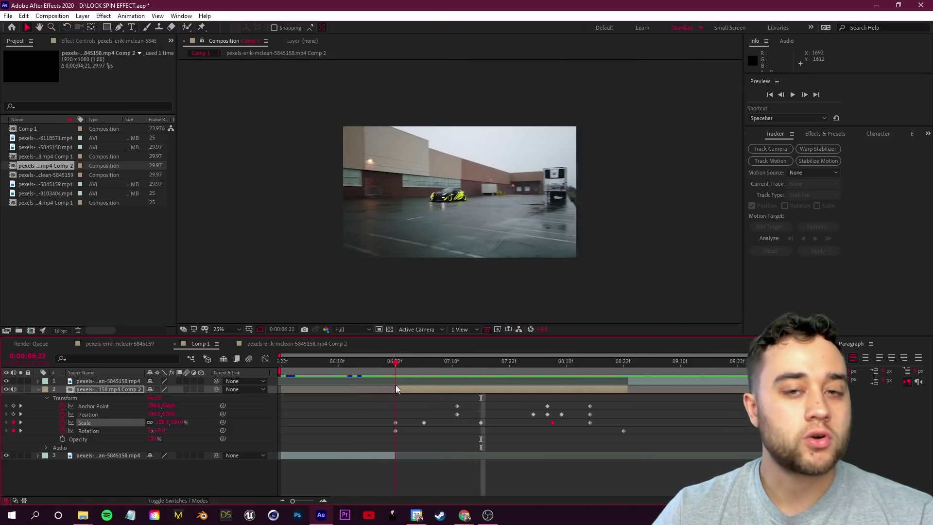
{"action": "key", "text": "space"}
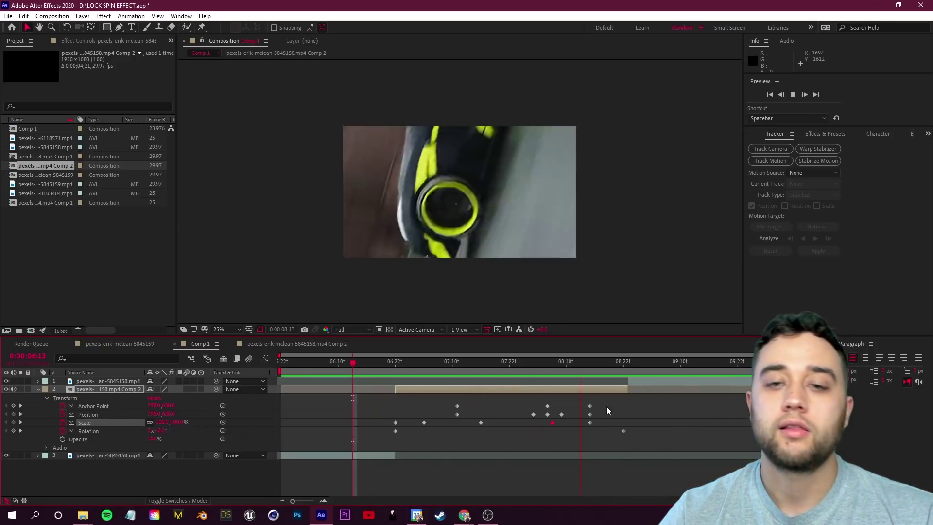
{"action": "left_click_drag", "start_coordinate": [587, 369], "coordinate": [454, 401]}
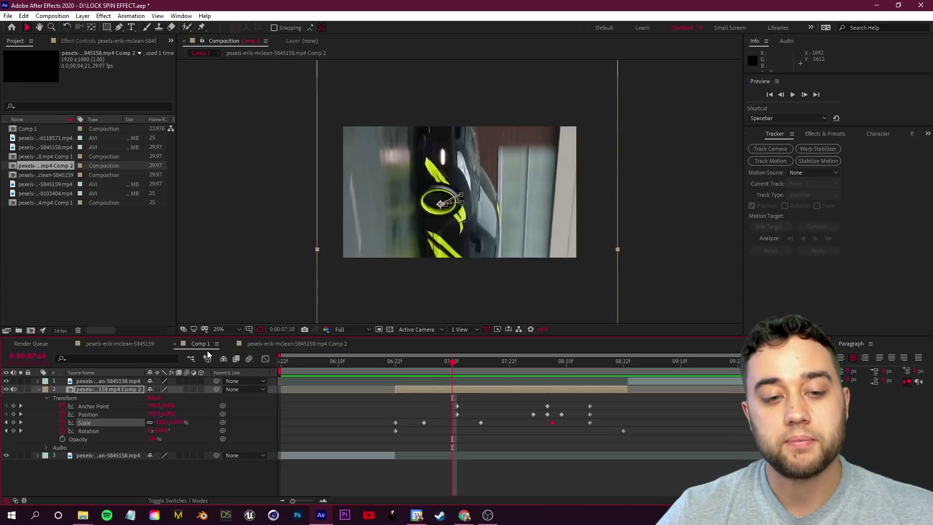
- Enable motion blur for the composition and switch it on for the spinning segment's layer
{"action": "left_click", "coordinate": [249, 360]}
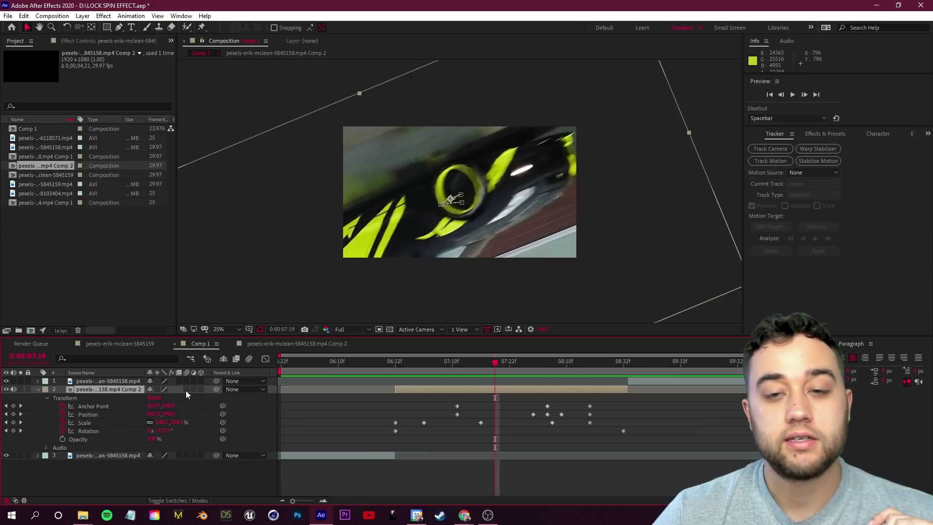
{"action": "left_click", "coordinate": [187, 389]}
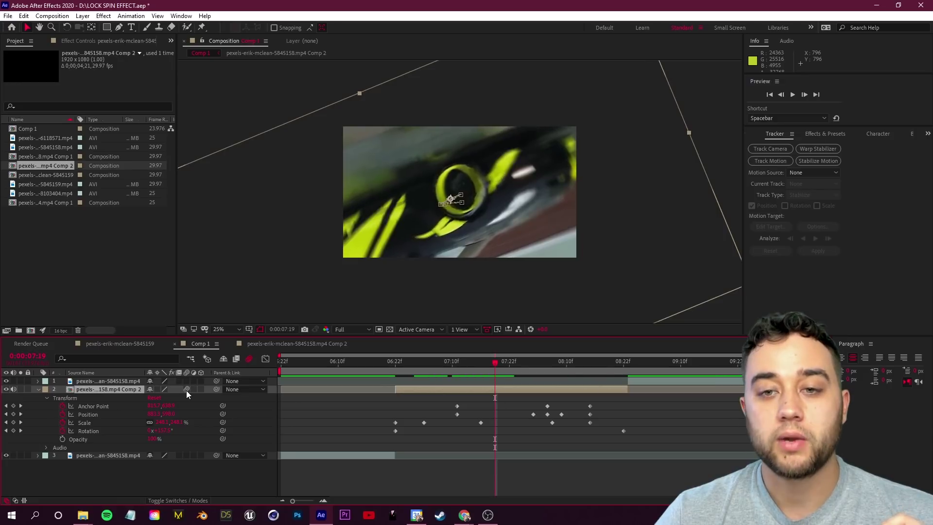
- Adjust the motion blur shutter angle in Comp 1's advanced composition settings while checking the blur on the car, and apply it
{"action": "left_click", "coordinate": [51, 17]}
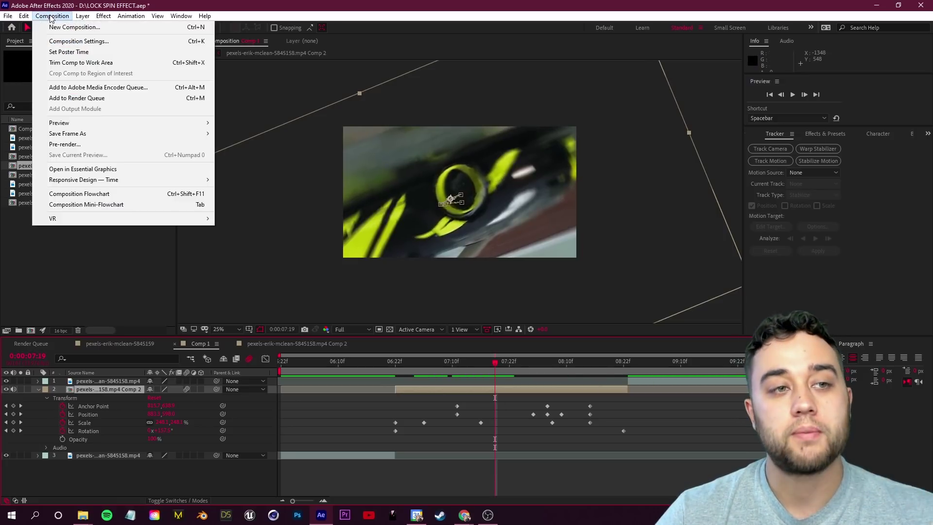
{"action": "left_click", "coordinate": [87, 41]}
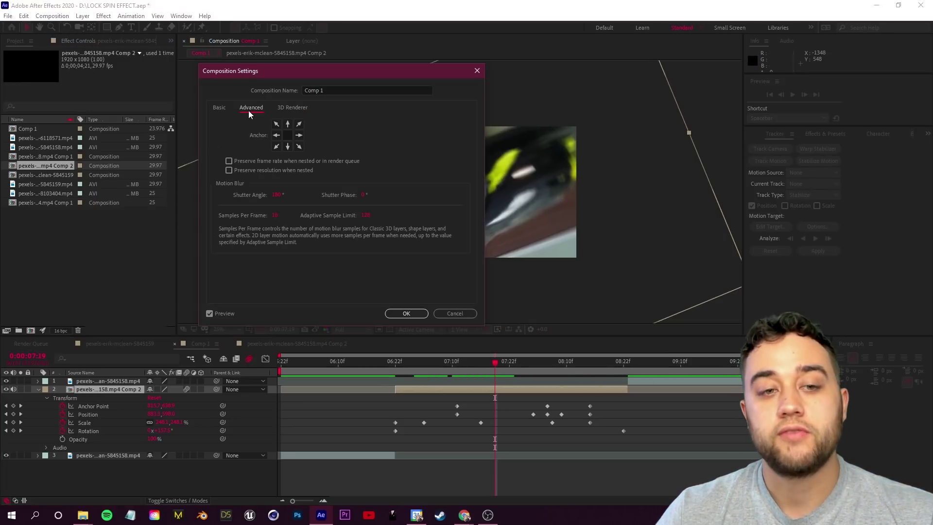
{"action": "left_click_drag", "start_coordinate": [293, 71], "coordinate": [181, 68]}
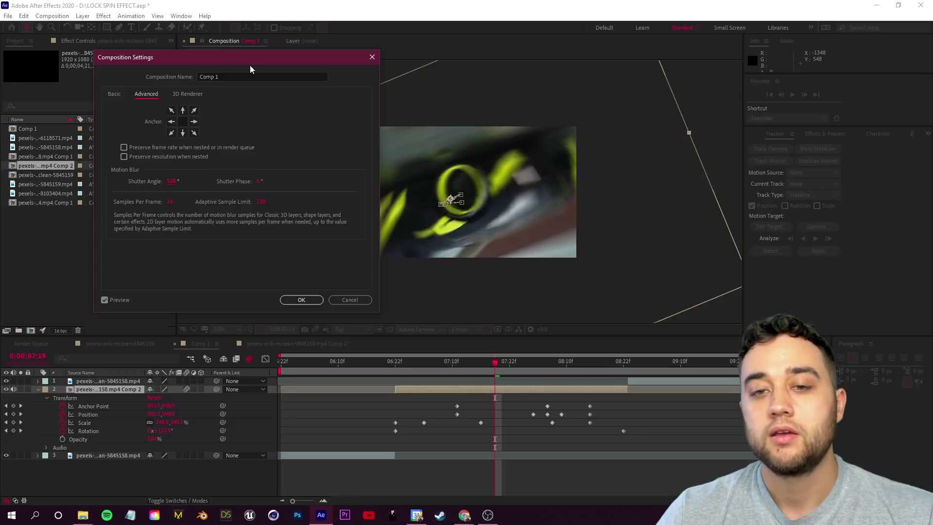
{"action": "left_click_drag", "start_coordinate": [251, 66], "coordinate": [194, 56]}
{"action": "left_click_drag", "start_coordinate": [71, 179], "coordinate": [107, 183]}
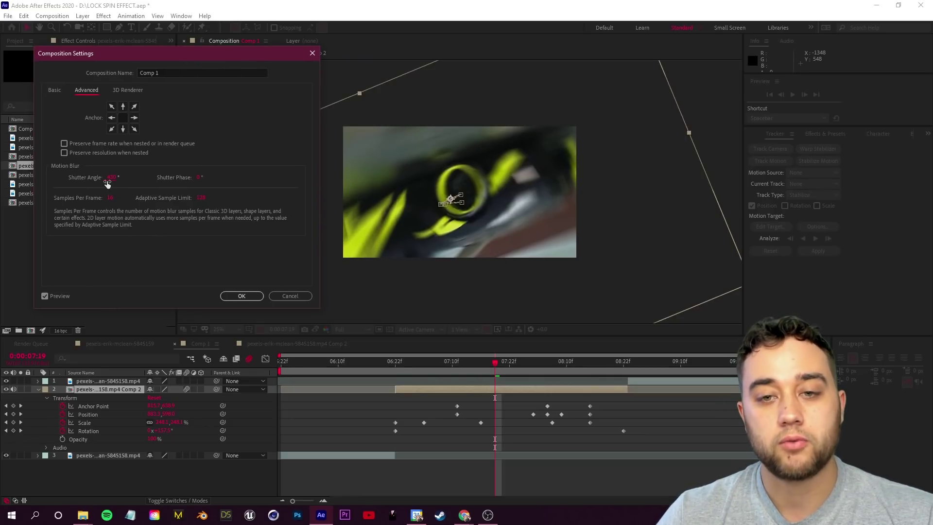
{"action": "left_click_drag", "start_coordinate": [2, 191], "coordinate": [110, 179]}
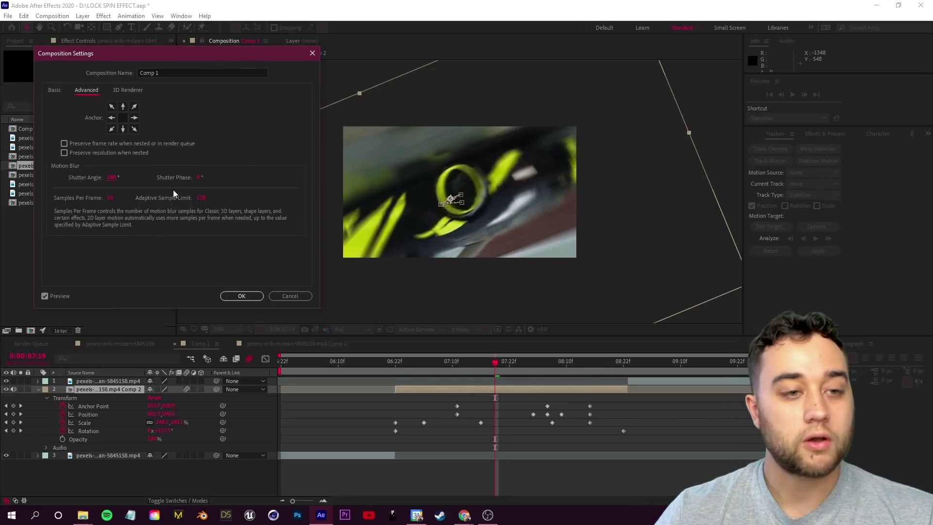
{"action": "left_click", "coordinate": [241, 296]}
{"action": "key", "text": "Return"}
- Preview the spin with motion blur from 0:00:05:22 and examine the blurred wheel up close
{"action": "left_click_drag", "start_coordinate": [495, 360], "coordinate": [428, 362]}
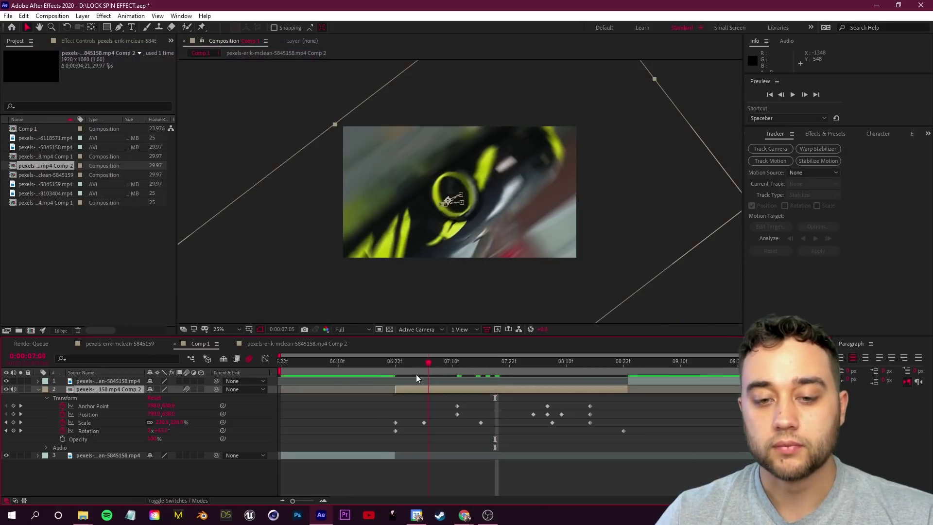
{"action": "key", "text": "space"}
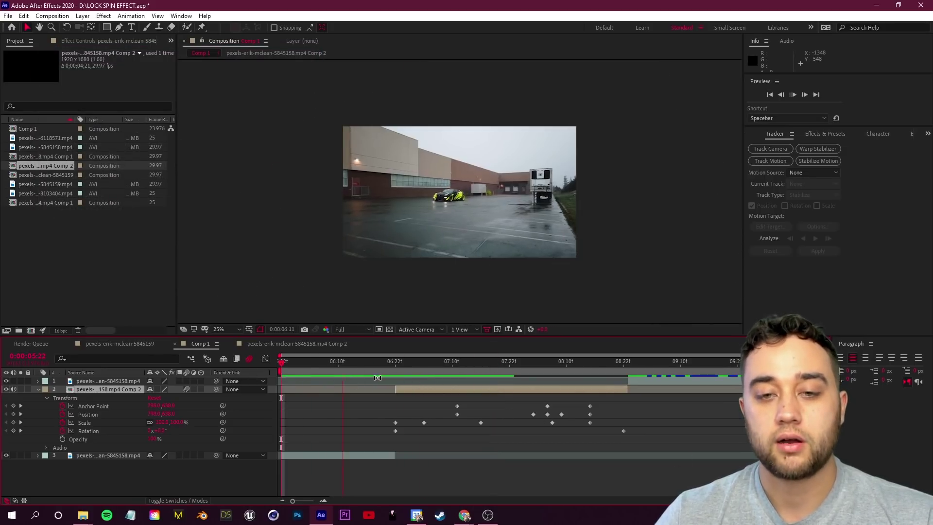
{"action": "scroll", "coordinate": [417, 225], "scroll_direction": "up", "scroll_amount": 2}
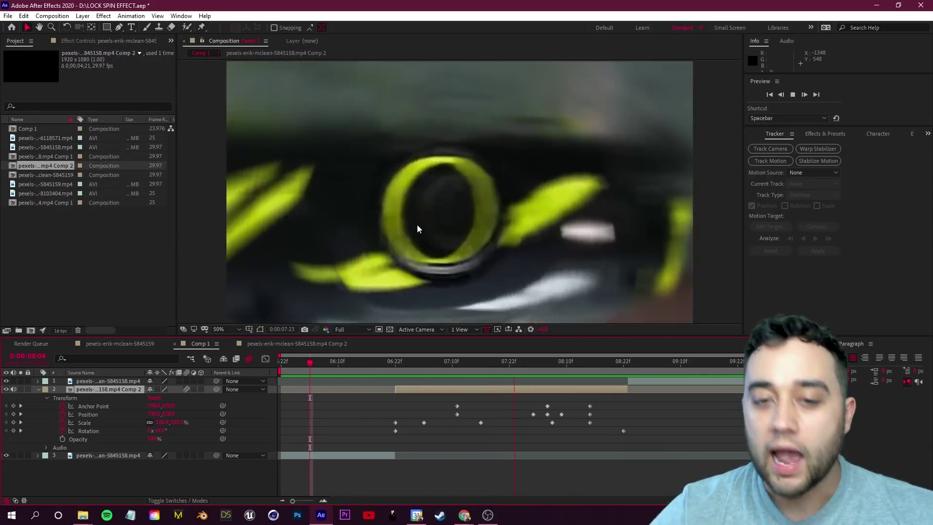
{"action": "scroll", "coordinate": [422, 224], "scroll_direction": "down", "scroll_amount": 2}
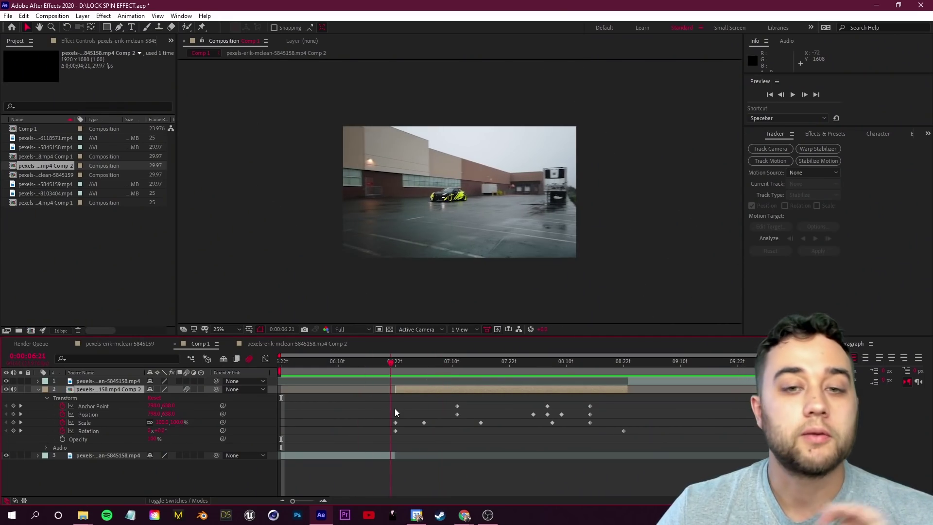
{"action": "left_click_drag", "start_coordinate": [526, 402], "coordinate": [465, 399]}
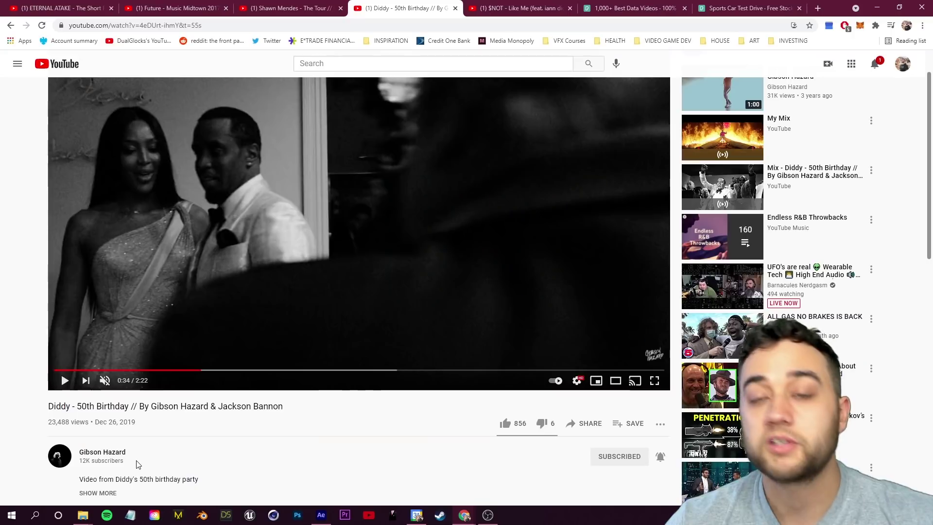
{"action": "scroll", "coordinate": [136, 464], "scroll_direction": "up", "scroll_amount": 1}
{"action": "left_click", "coordinate": [656, 427]}
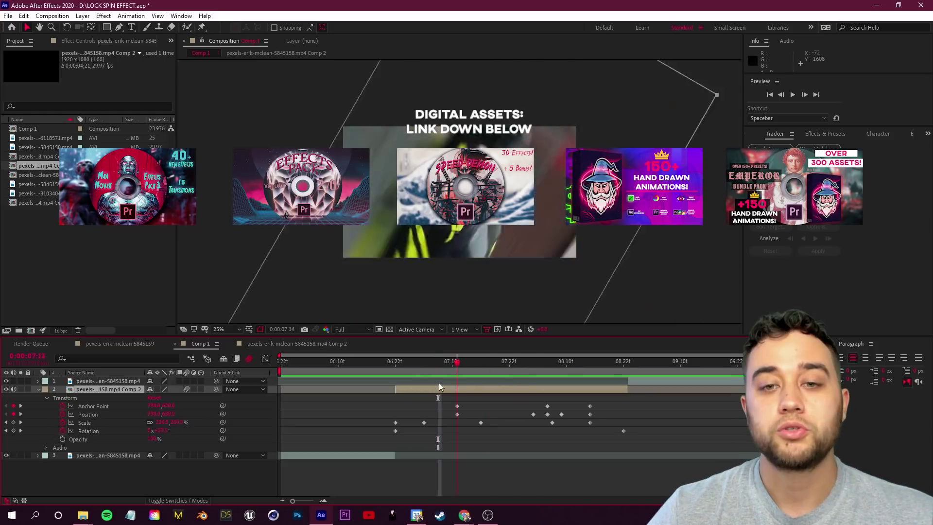
{"action": "left_click_drag", "start_coordinate": [439, 383], "coordinate": [457, 392]}
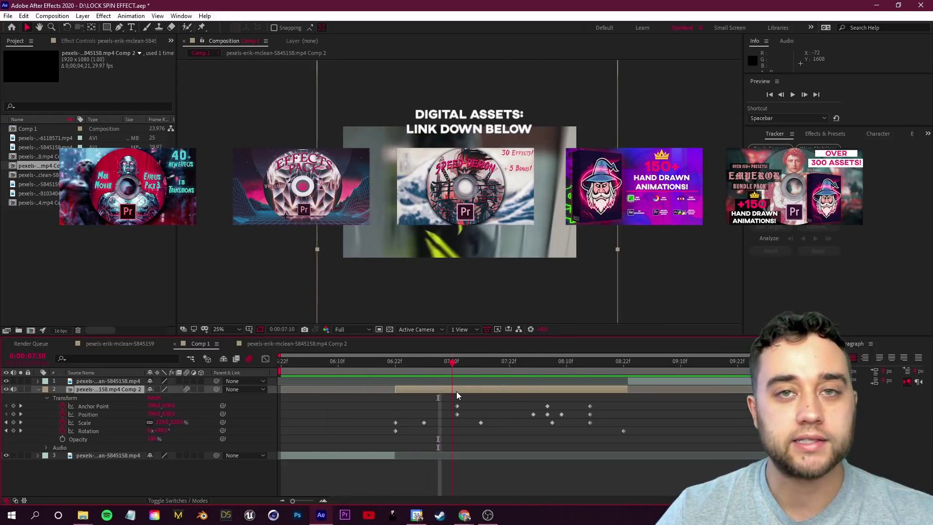